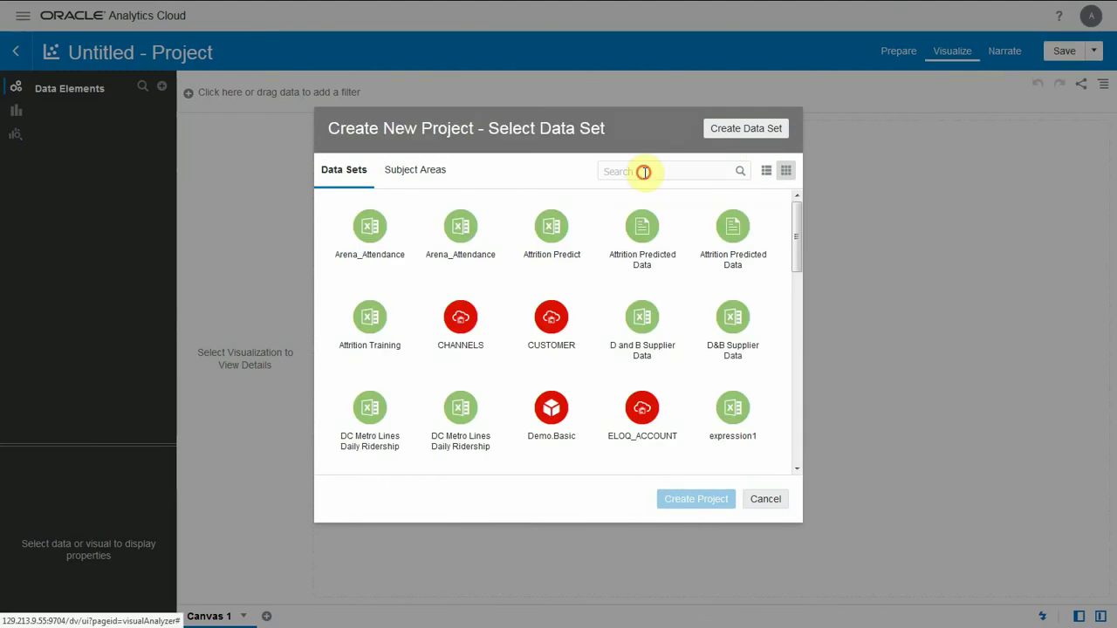
Step: Search 'lin' and create a new project from the Sample Order Lines data set
{"action": "type", "text": "lin"}
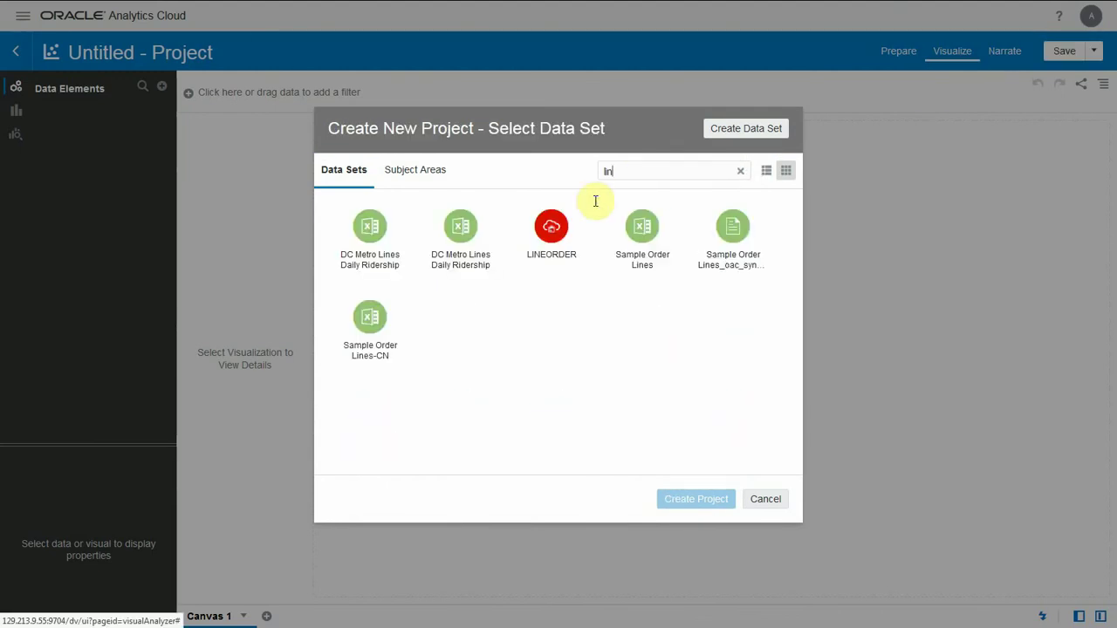
{"action": "left_click", "coordinate": [621, 236]}
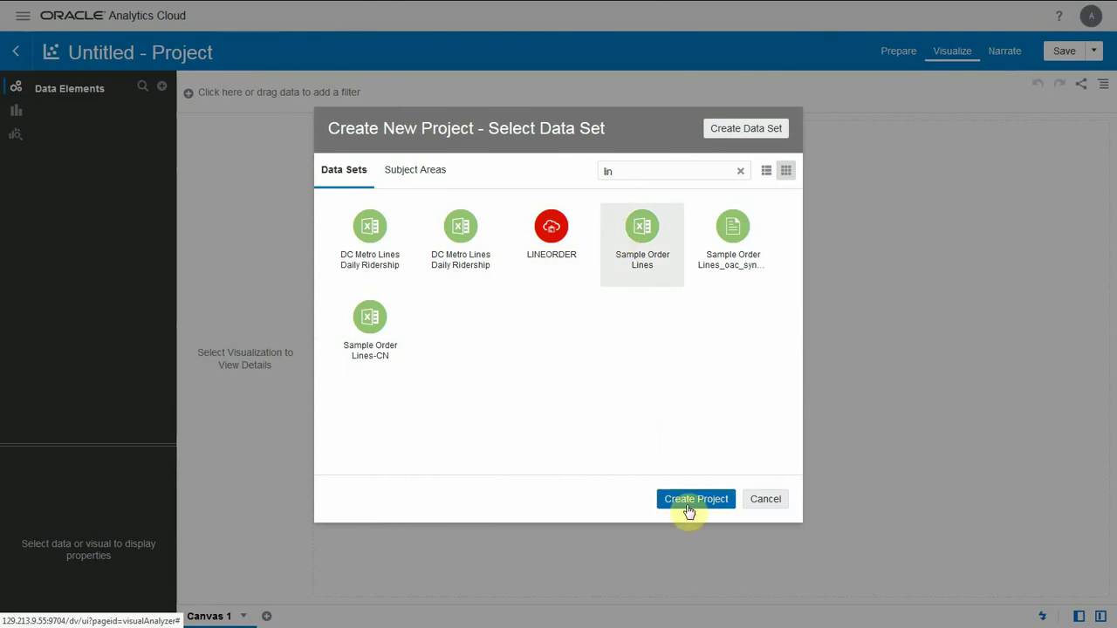
{"action": "left_click", "coordinate": [691, 504]}
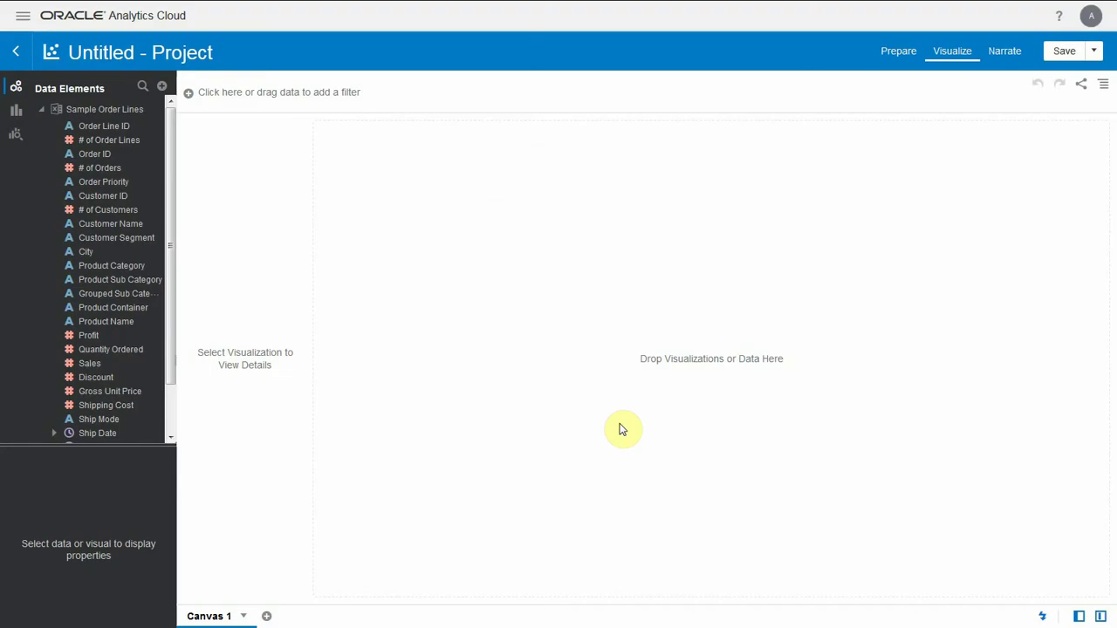
Step: Add Sales to the canvas as a tile showing 8.50M
{"action": "left_click", "coordinate": [97, 369]}
{"action": "right_click", "coordinate": [99, 368]}
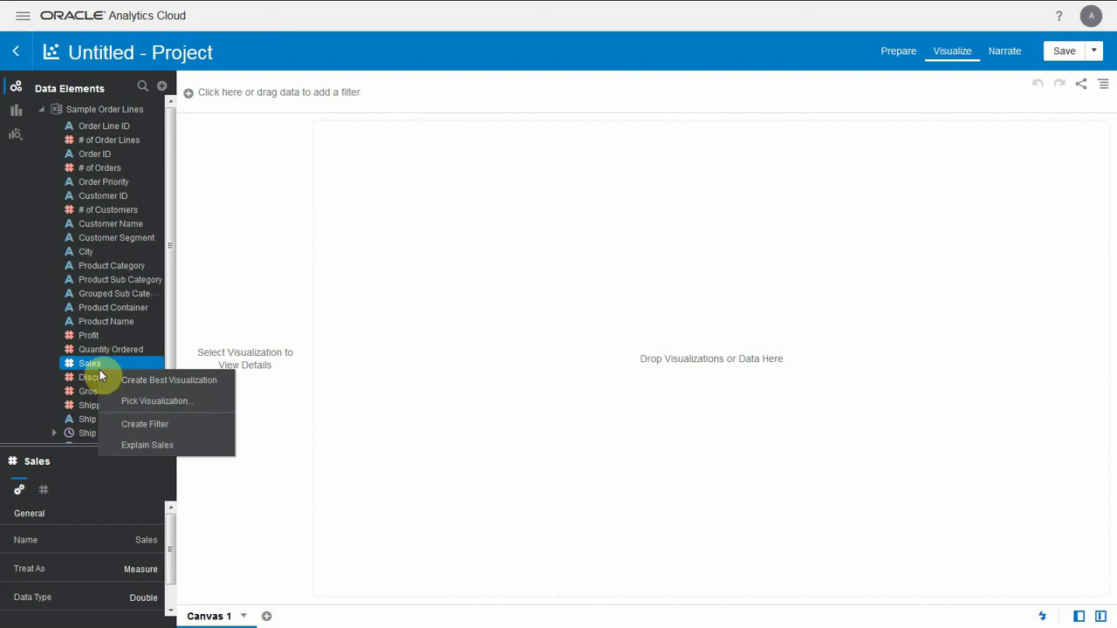
{"action": "left_click", "coordinate": [147, 405]}
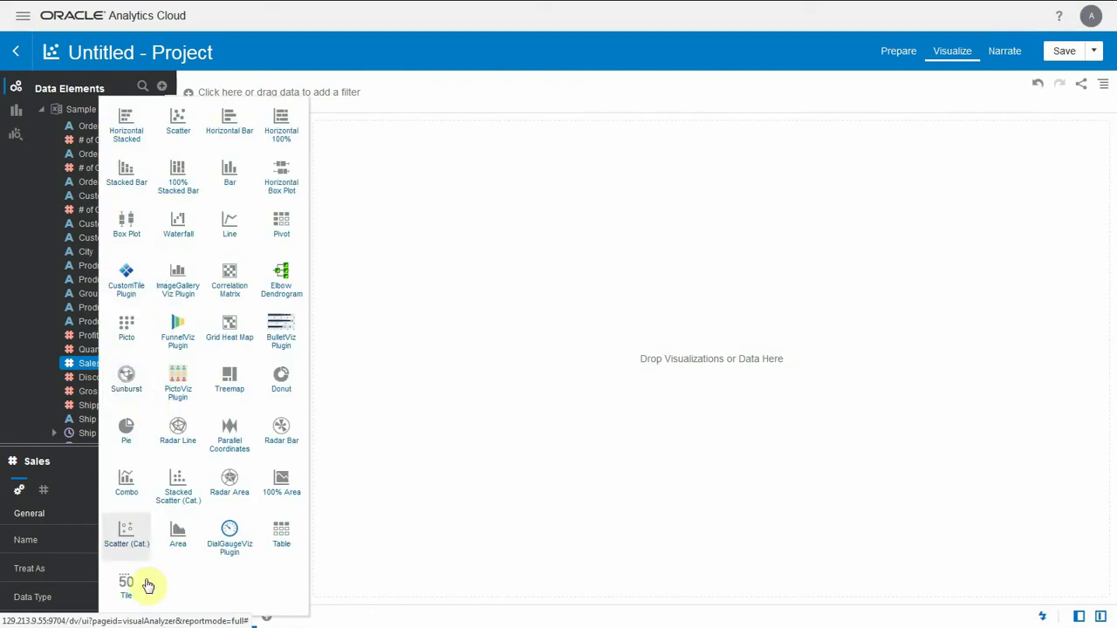
{"action": "left_click", "coordinate": [125, 578]}
Step: Add a Sales by City bar chart and widen it
{"action": "left_click", "coordinate": [113, 362]}
{"action": "left_click", "coordinate": [84, 253], "text": "ctrl"}
{"action": "right_click", "coordinate": [84, 255]}
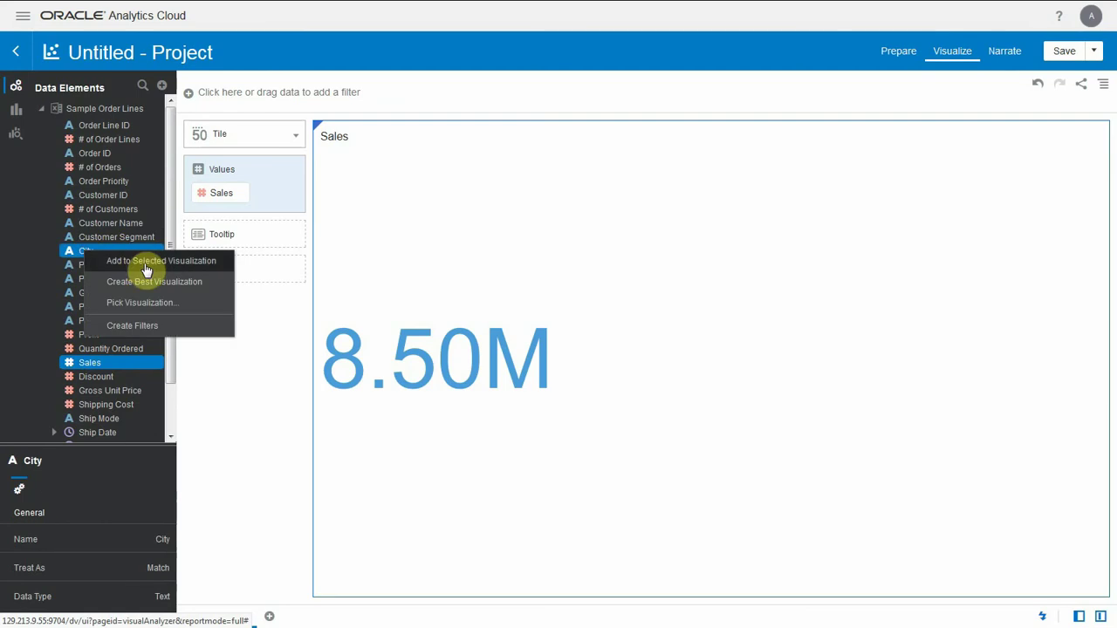
{"action": "left_click", "coordinate": [144, 282]}
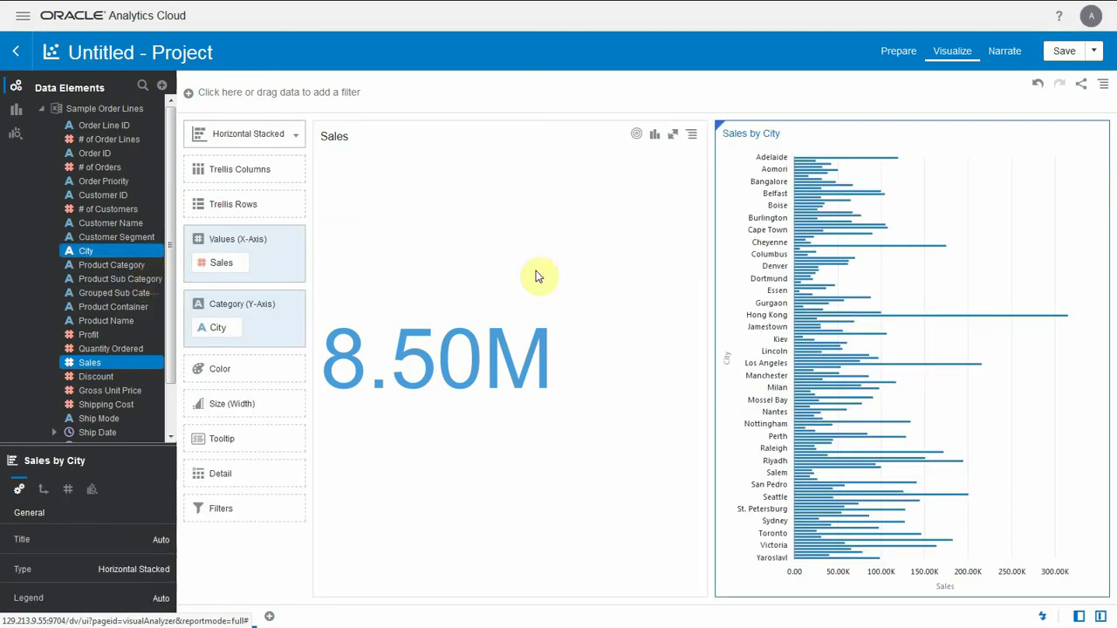
{"action": "left_click_drag", "start_coordinate": [710, 287], "coordinate": [595, 284]}
Step: Sort the chart's cities by Sales from high to low
{"action": "right_click", "coordinate": [863, 198]}
{"action": "mouse_move", "coordinate": [946, 231]}
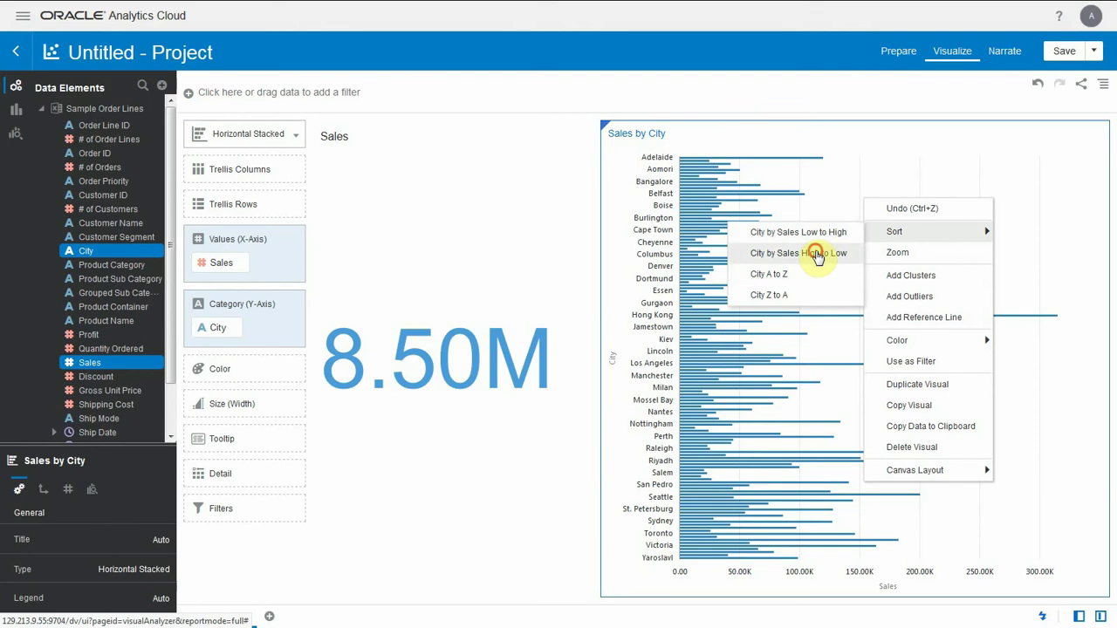
{"action": "left_click", "coordinate": [816, 257]}
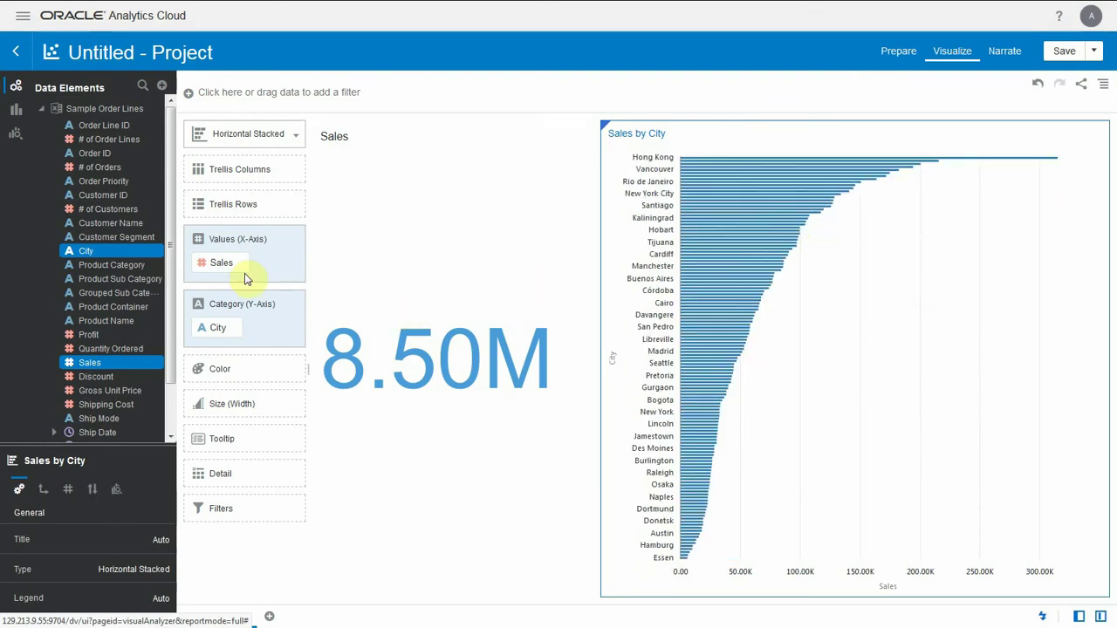
Step: Filter Sales to the Top 10 by City, dropping the tile to 1.91M
{"action": "left_click_drag", "start_coordinate": [234, 258], "coordinate": [266, 105]}
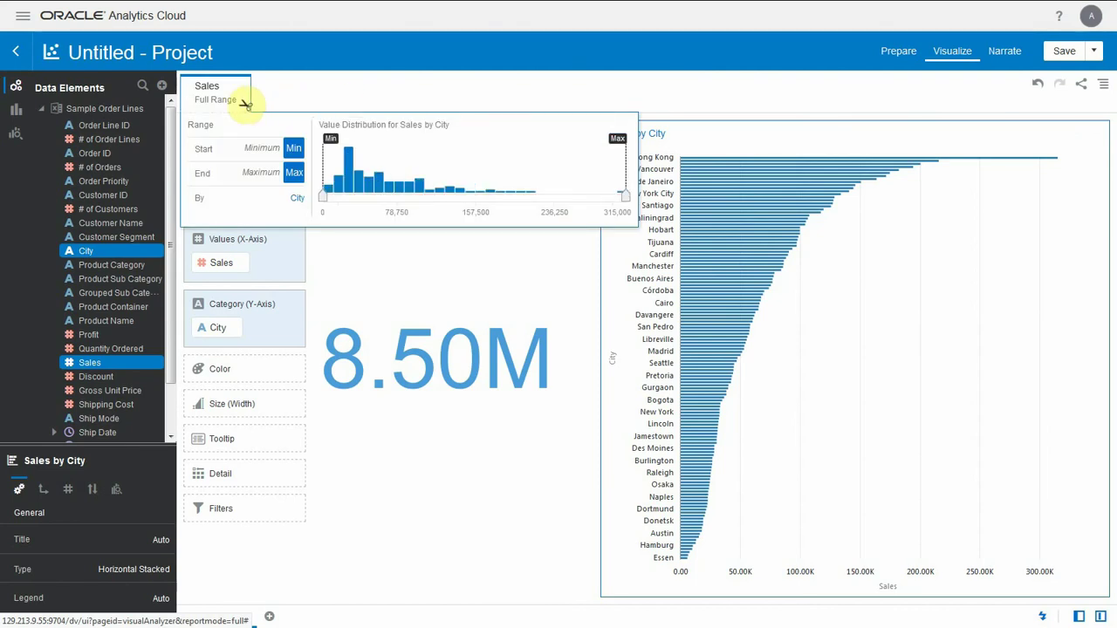
{"action": "left_click", "coordinate": [245, 89]}
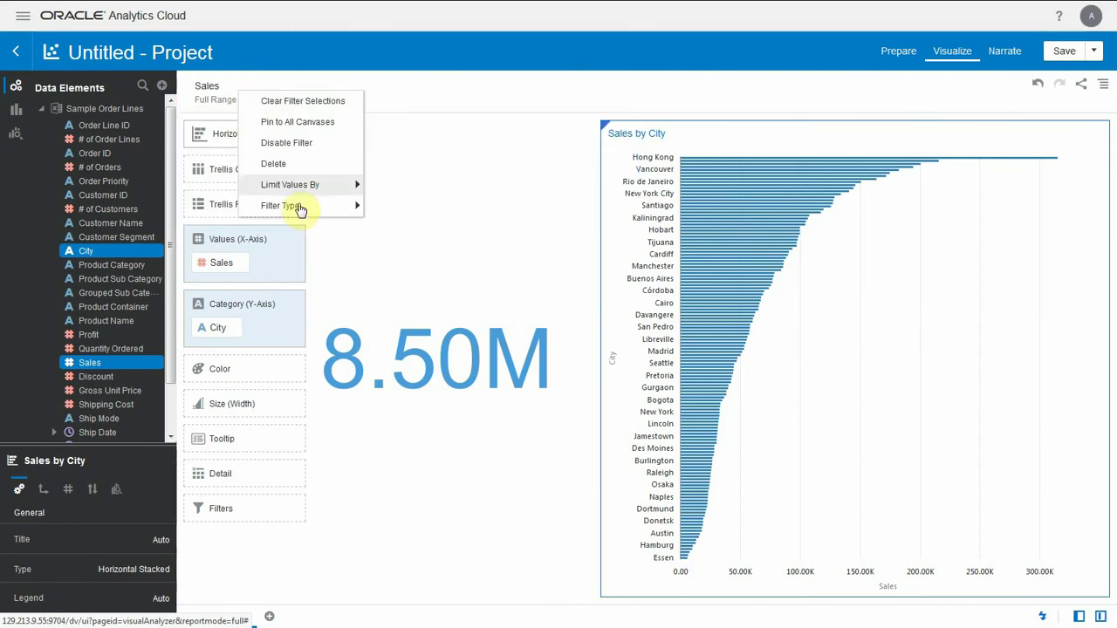
{"action": "mouse_move", "coordinate": [351, 211]}
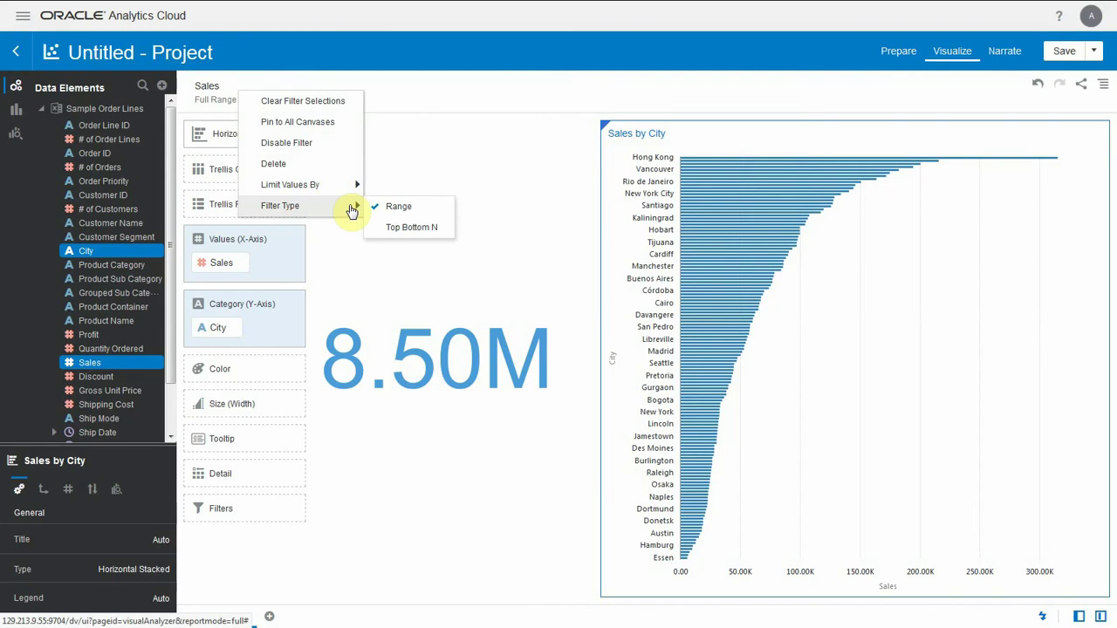
{"action": "left_click", "coordinate": [428, 234]}
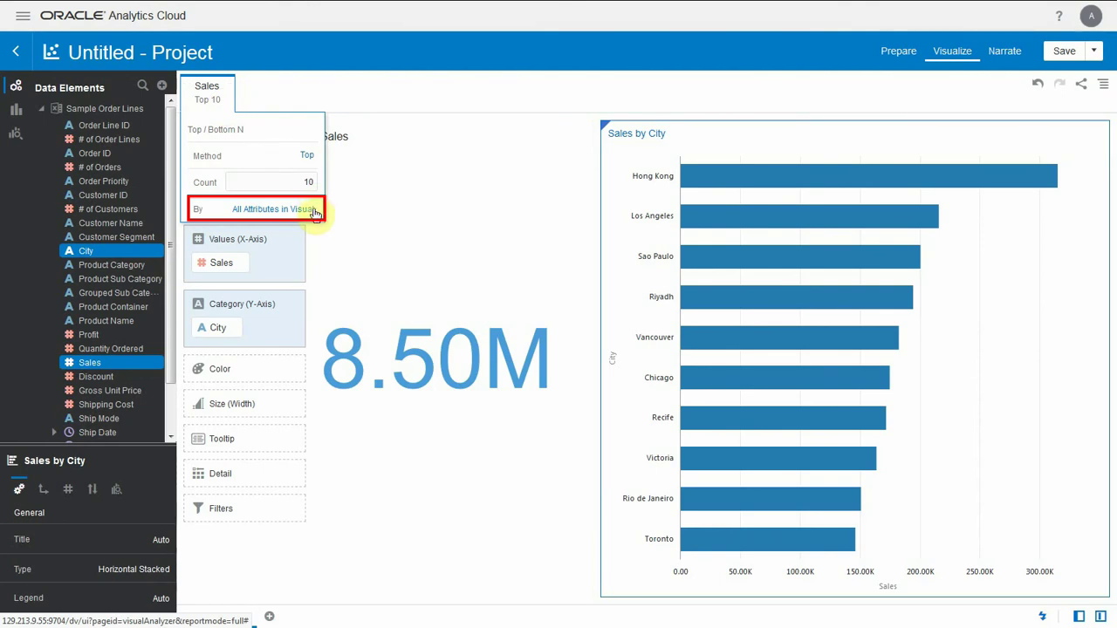
{"action": "left_click", "coordinate": [314, 212]}
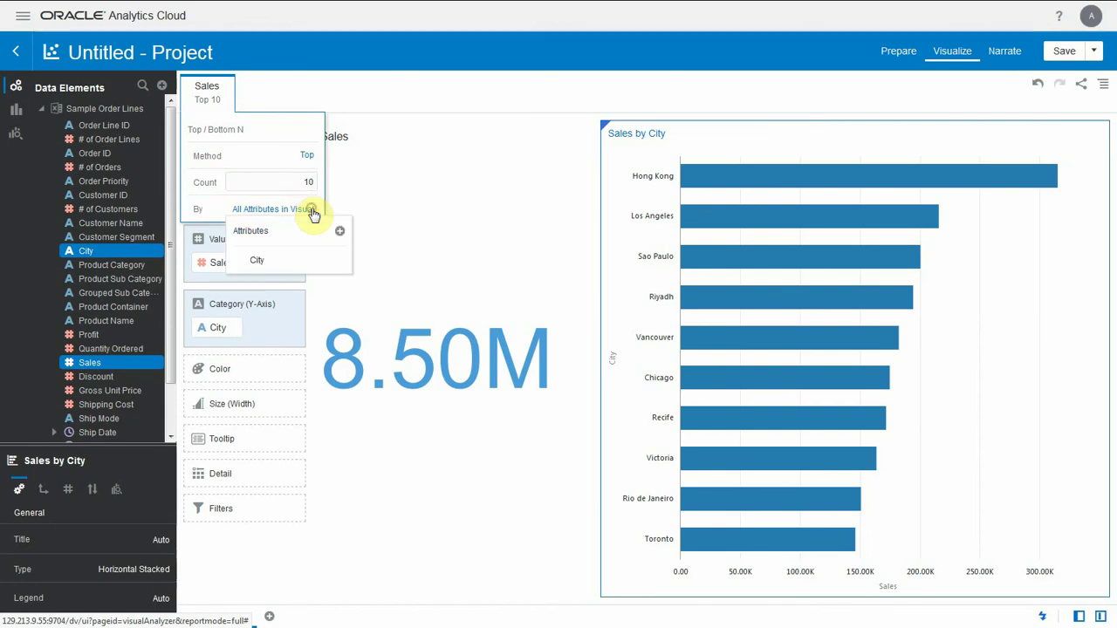
{"action": "left_click", "coordinate": [261, 263]}
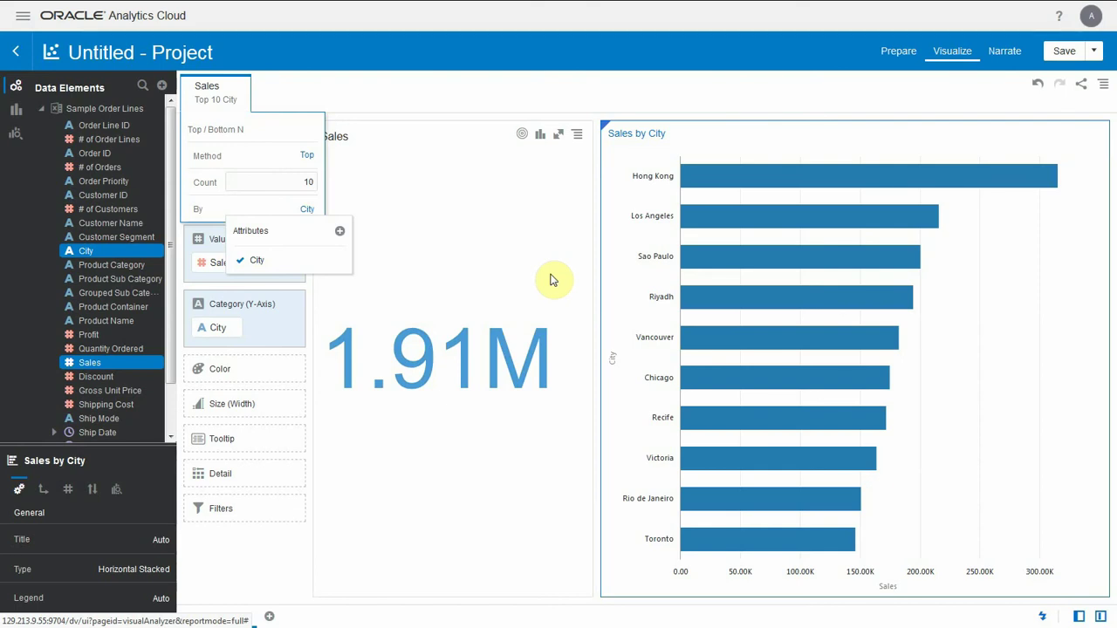
Step: Turn the chart into a pivot table with a Total row
{"action": "mouse_move", "coordinate": [886, 164]}
{"action": "left_click", "coordinate": [1058, 135]}
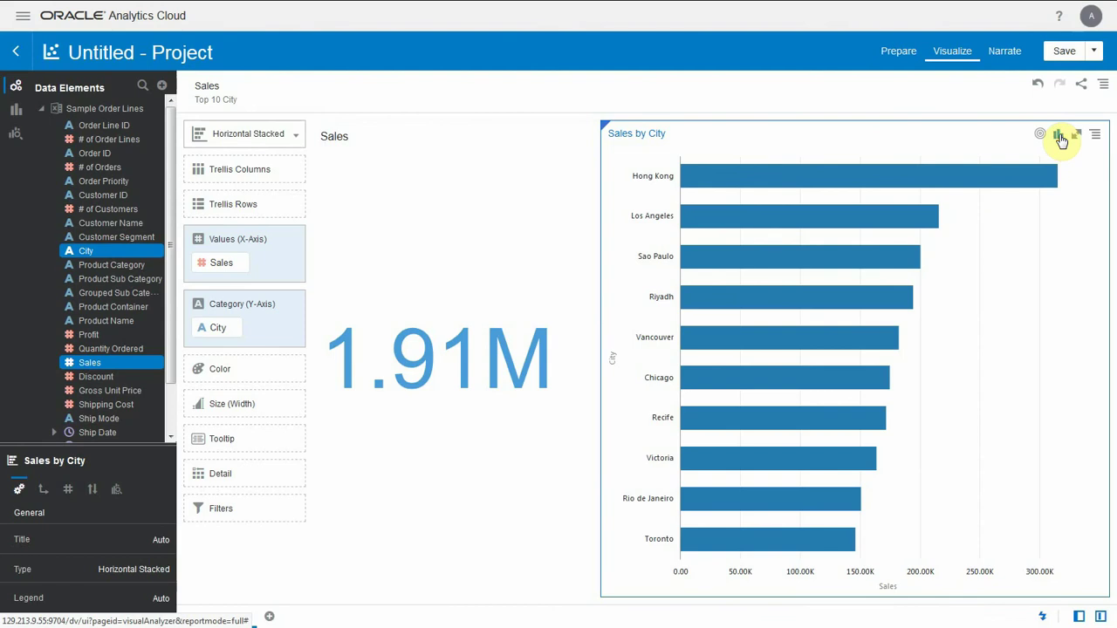
{"action": "left_click", "coordinate": [1058, 136]}
{"action": "left_click", "coordinate": [1078, 178]}
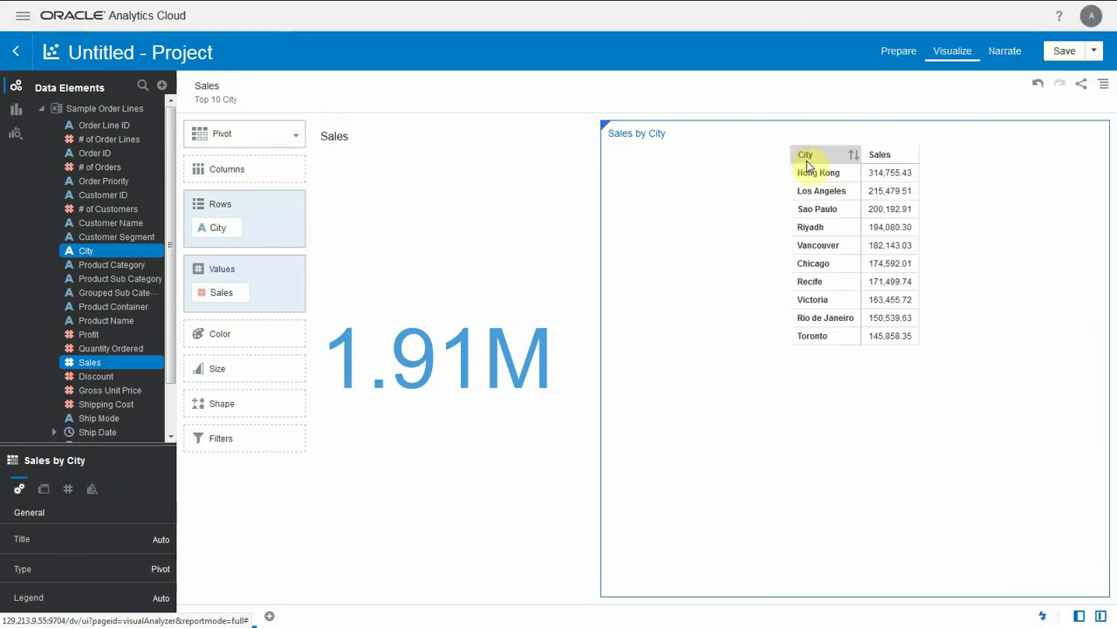
{"action": "right_click", "coordinate": [805, 157]}
{"action": "left_click", "coordinate": [840, 307]}
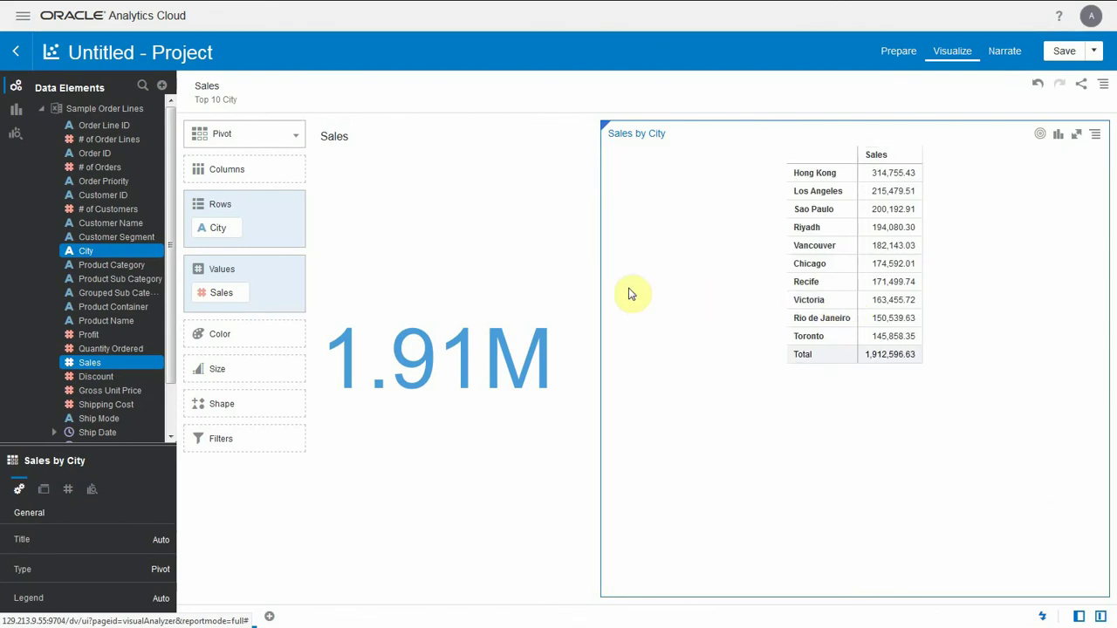
Step: Stop ranking the Top 10 filter by City, so the tile returns to 8.50M
{"action": "left_click", "coordinate": [234, 109]}
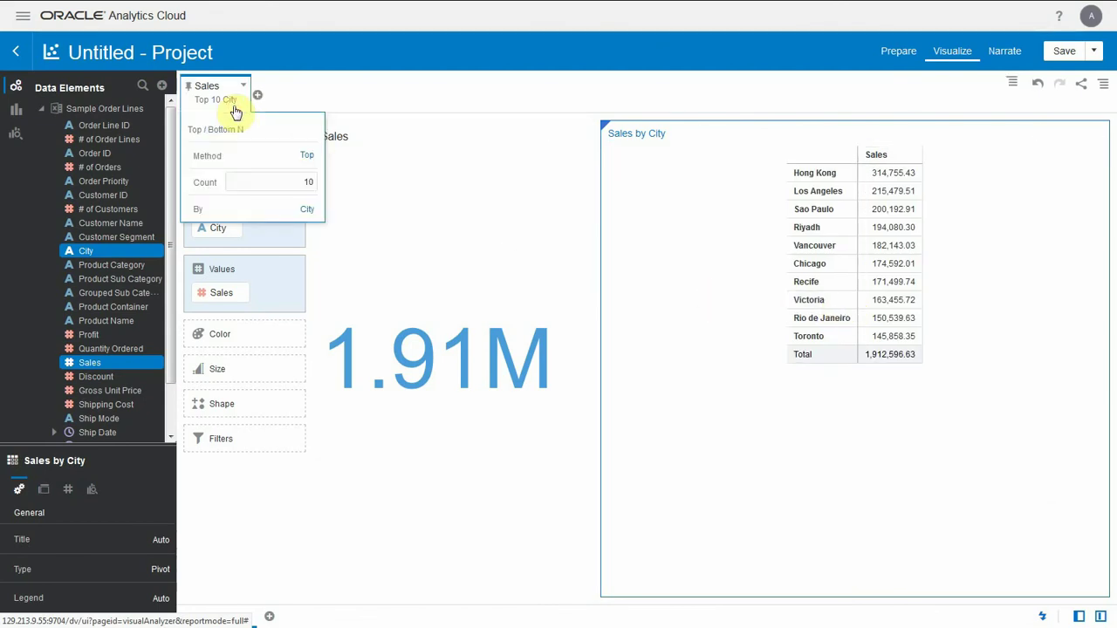
{"action": "left_click", "coordinate": [307, 210]}
{"action": "left_click", "coordinate": [259, 260]}
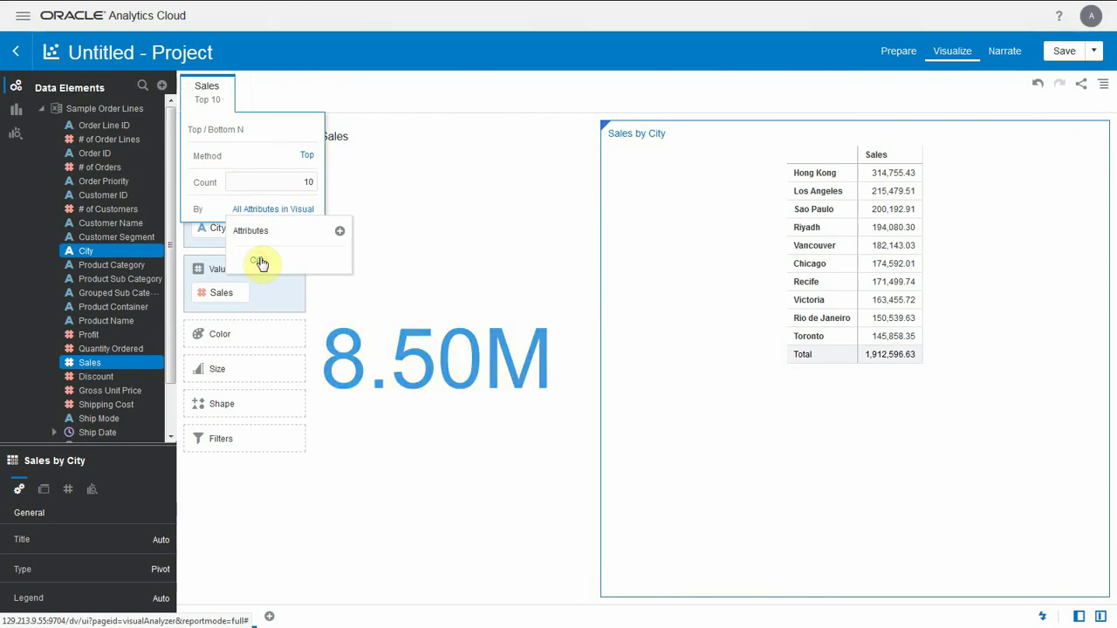
{"action": "left_click", "coordinate": [437, 274]}
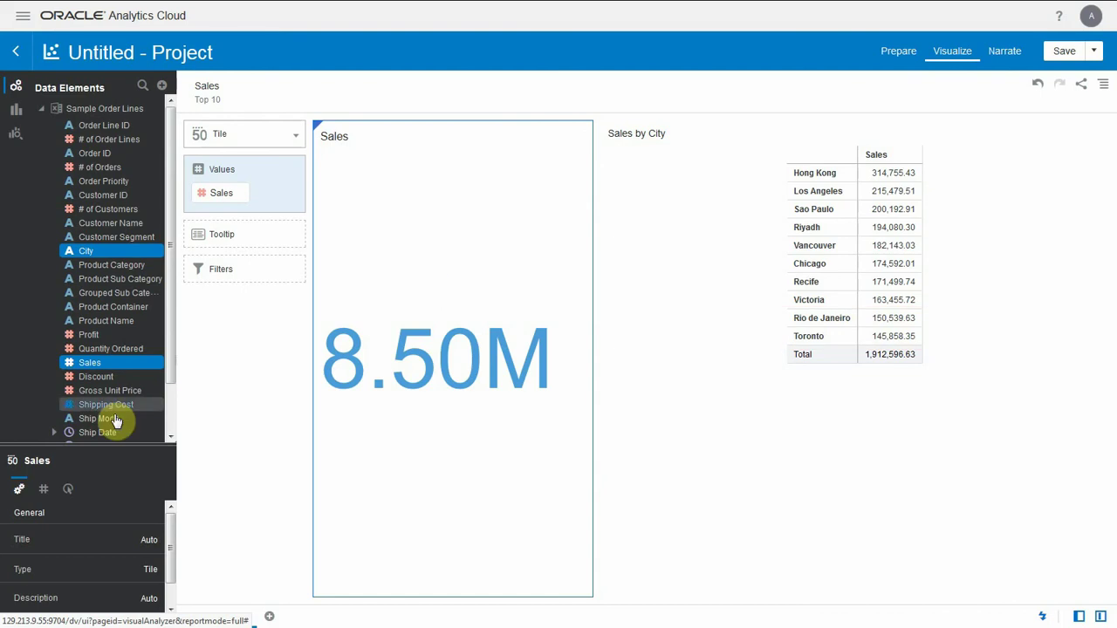
Step: Add Ship Mode under City in the pivot rows and rank the Sales filter by City
{"action": "left_click_drag", "start_coordinate": [98, 425], "coordinate": [216, 247]}
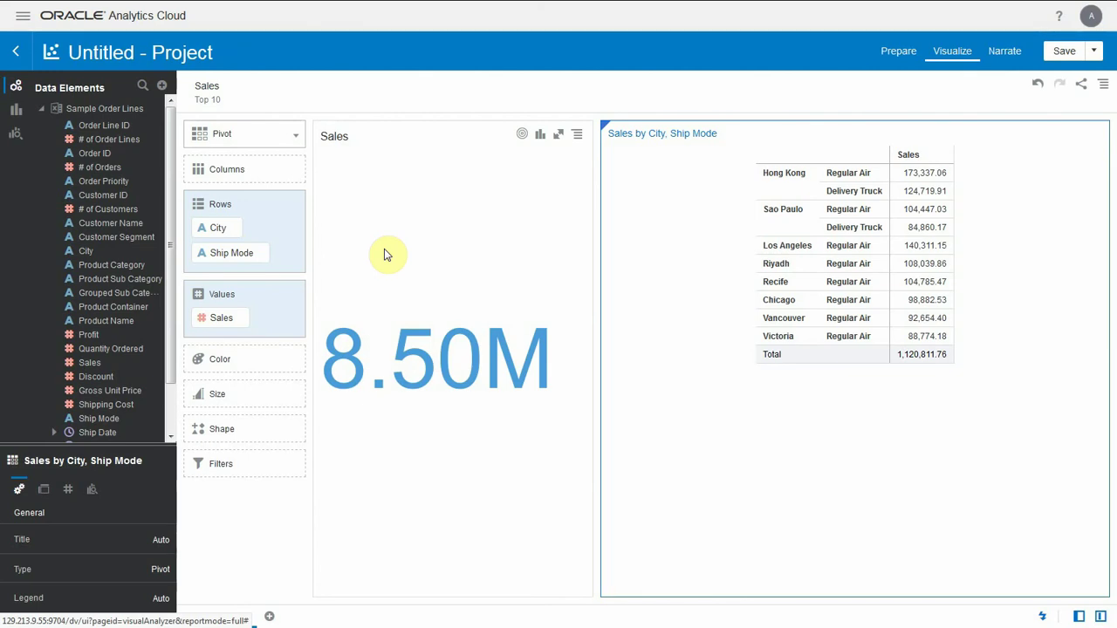
{"action": "left_click", "coordinate": [220, 103]}
{"action": "left_click", "coordinate": [284, 210]}
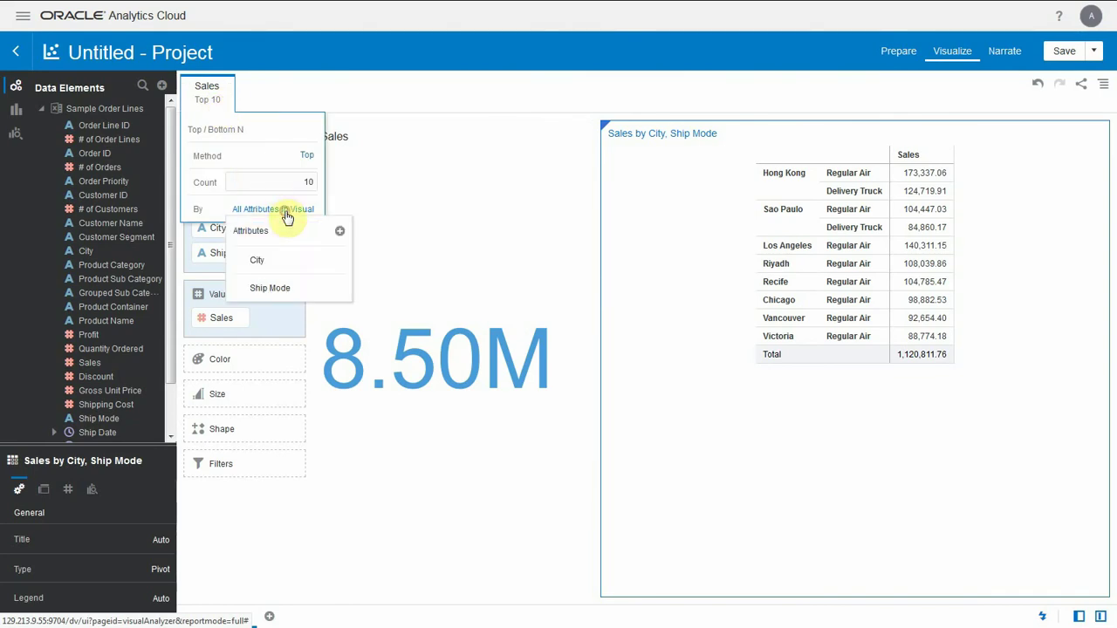
{"action": "left_click", "coordinate": [264, 262]}
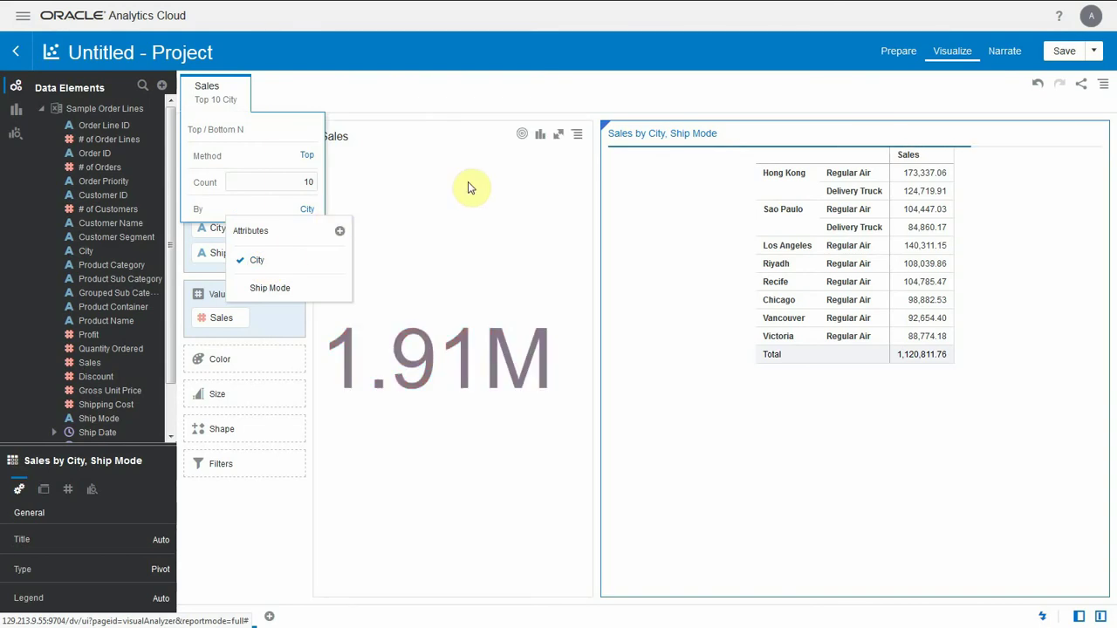
{"action": "left_click", "coordinate": [685, 212]}
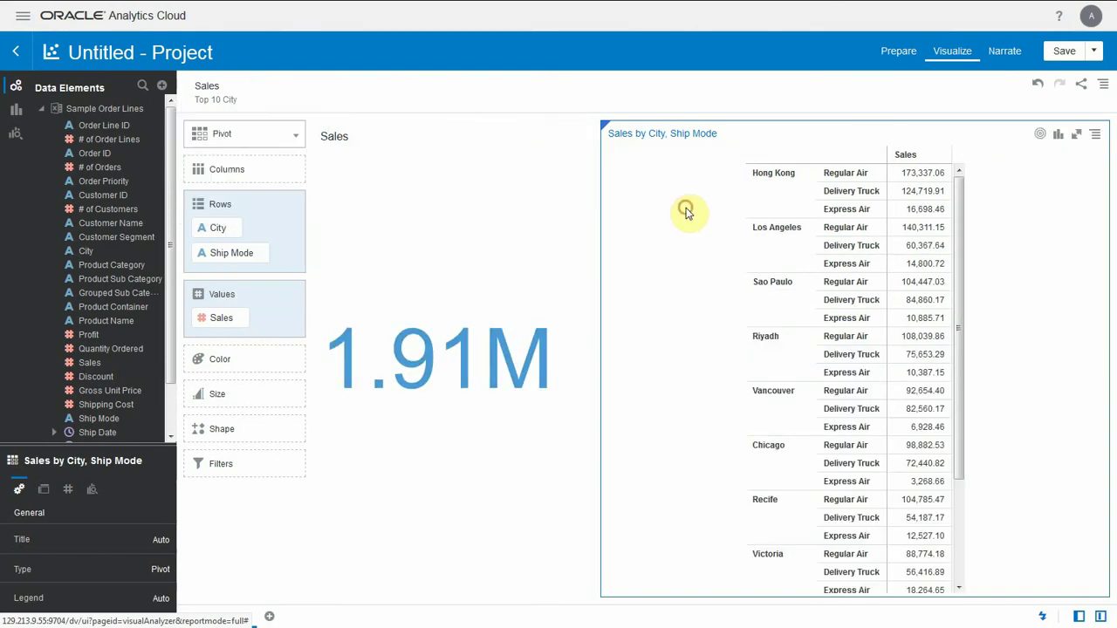
Step: Set the filter count to 5 cities, bringing the tile to 1.11M
{"action": "left_click", "coordinate": [228, 103]}
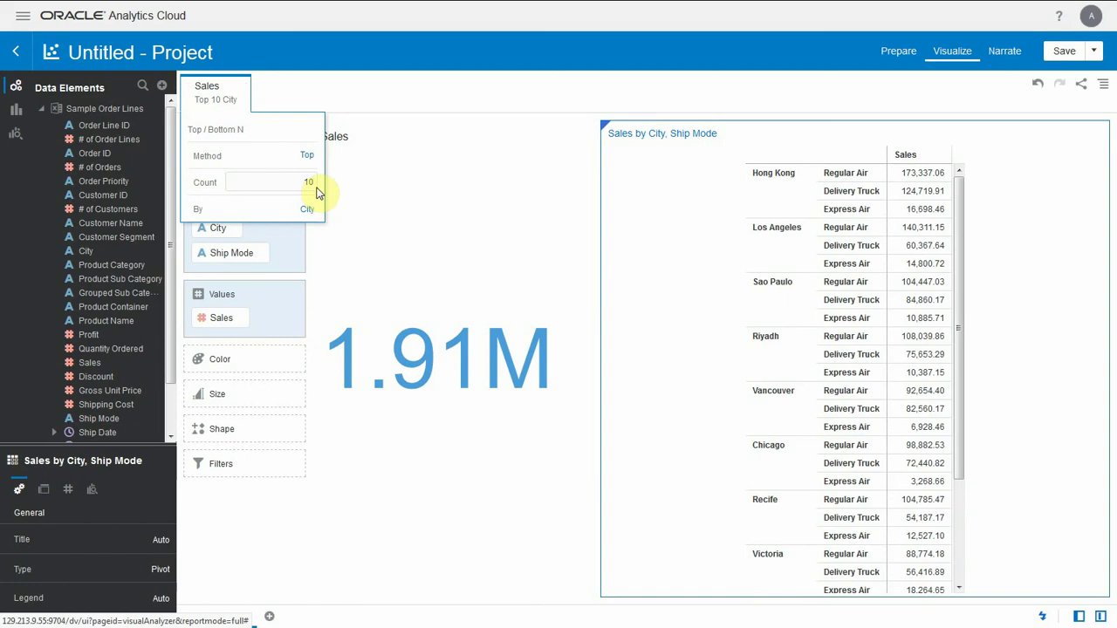
{"action": "type", "text": "5"}
{"action": "left_click", "coordinate": [387, 205]}
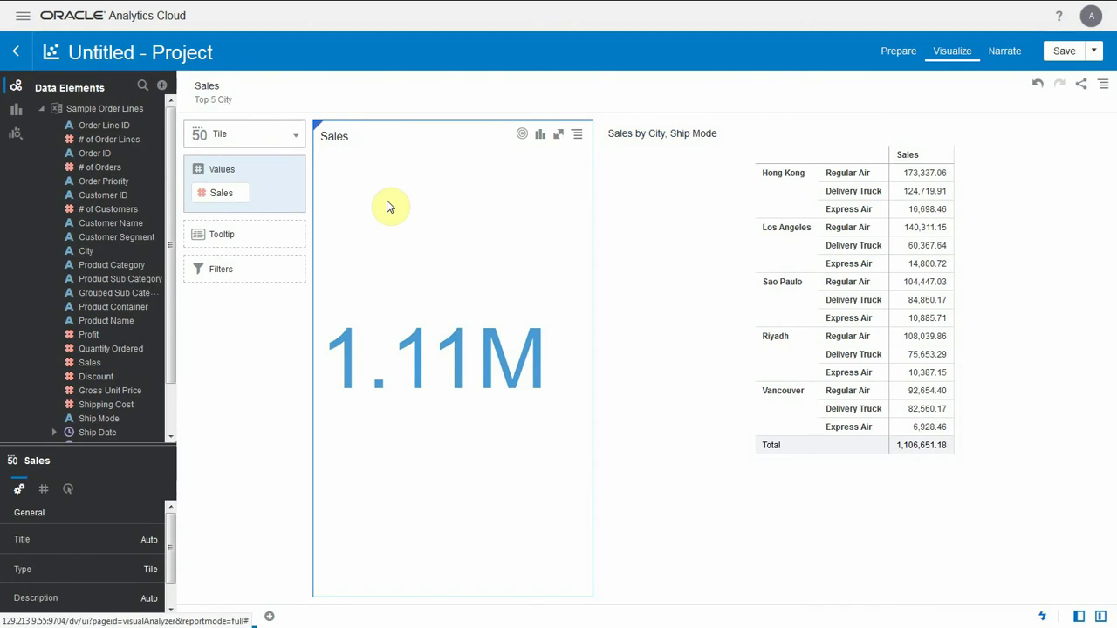
Step: Show per-city Ship Mode totals and place Order Priority across the pivot columns
{"action": "right_click", "coordinate": [847, 157]}
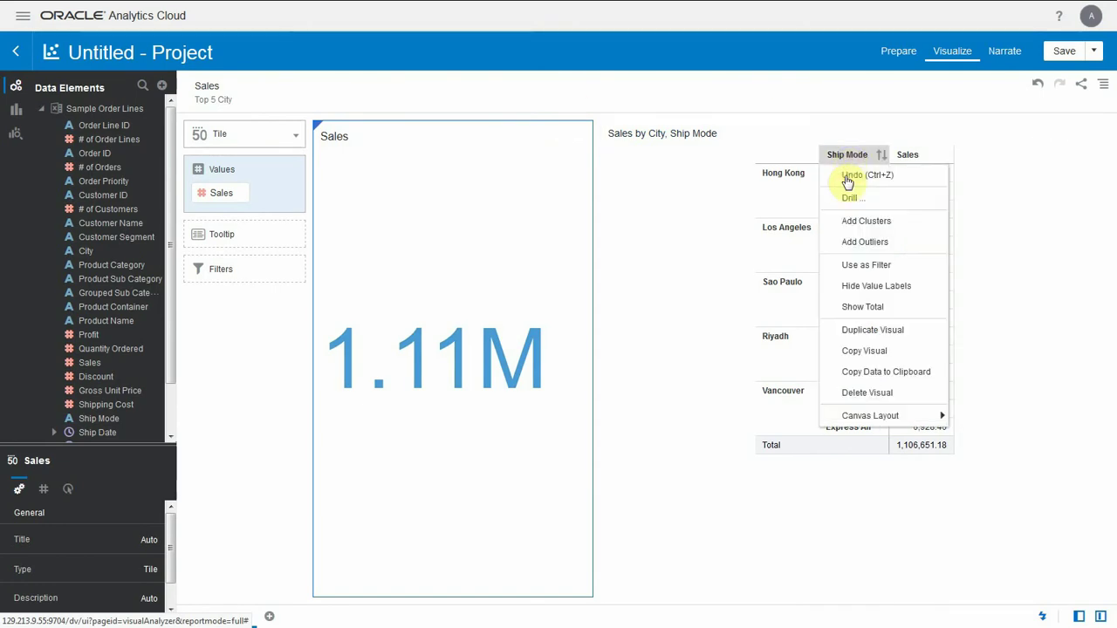
{"action": "left_click", "coordinate": [860, 304]}
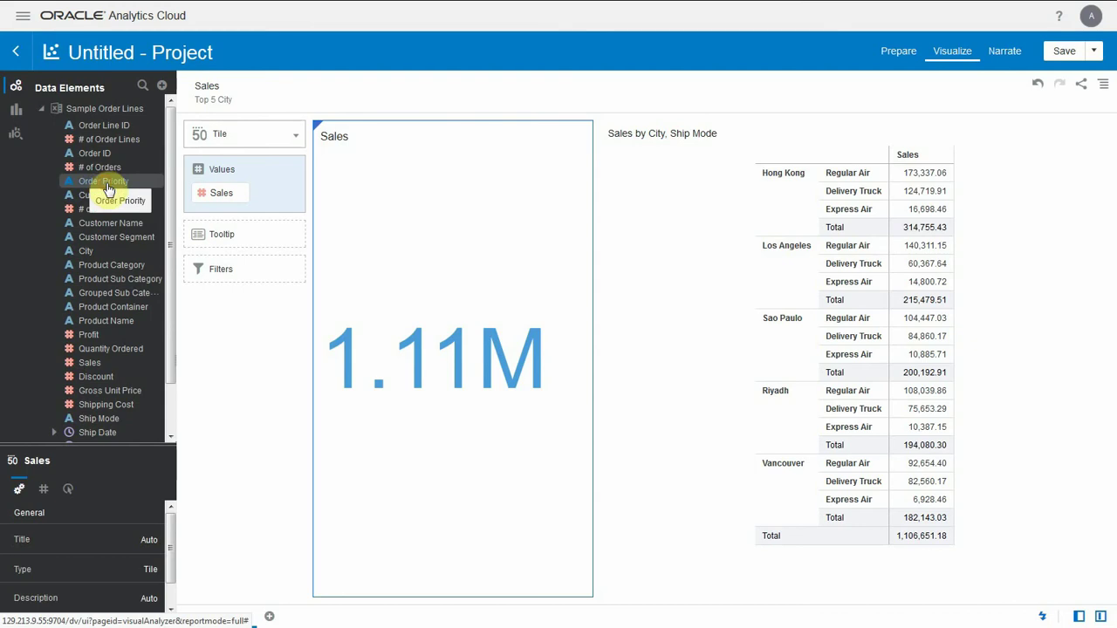
{"action": "left_click_drag", "start_coordinate": [109, 190], "coordinate": [759, 154]}
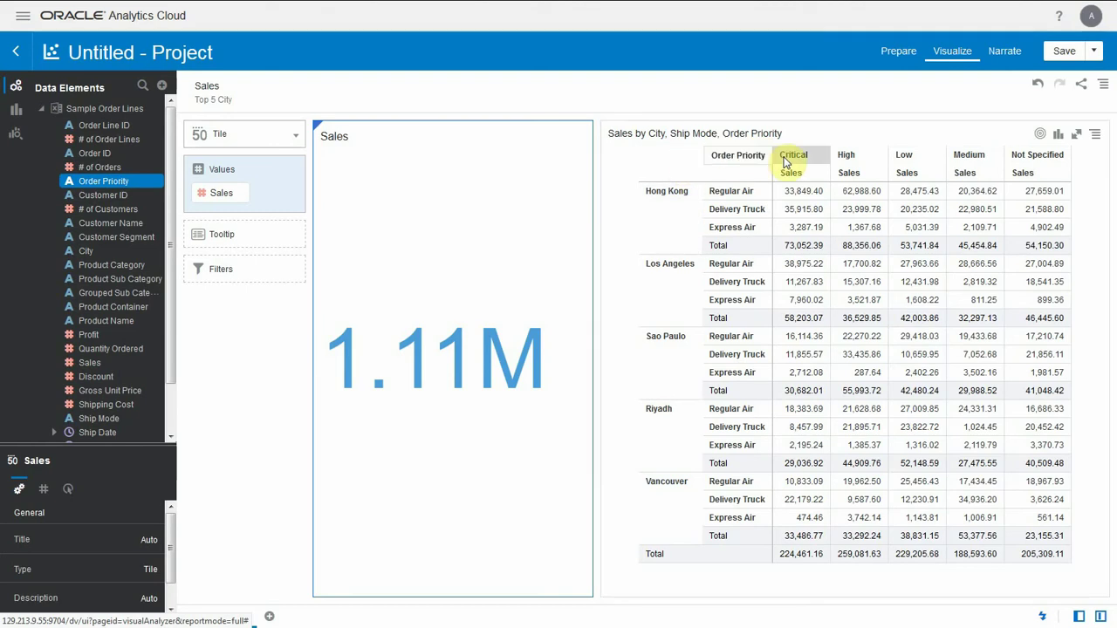
Step: Add a Total column to the pivot and narrow the Sales tile to widen it
{"action": "right_click", "coordinate": [752, 162]}
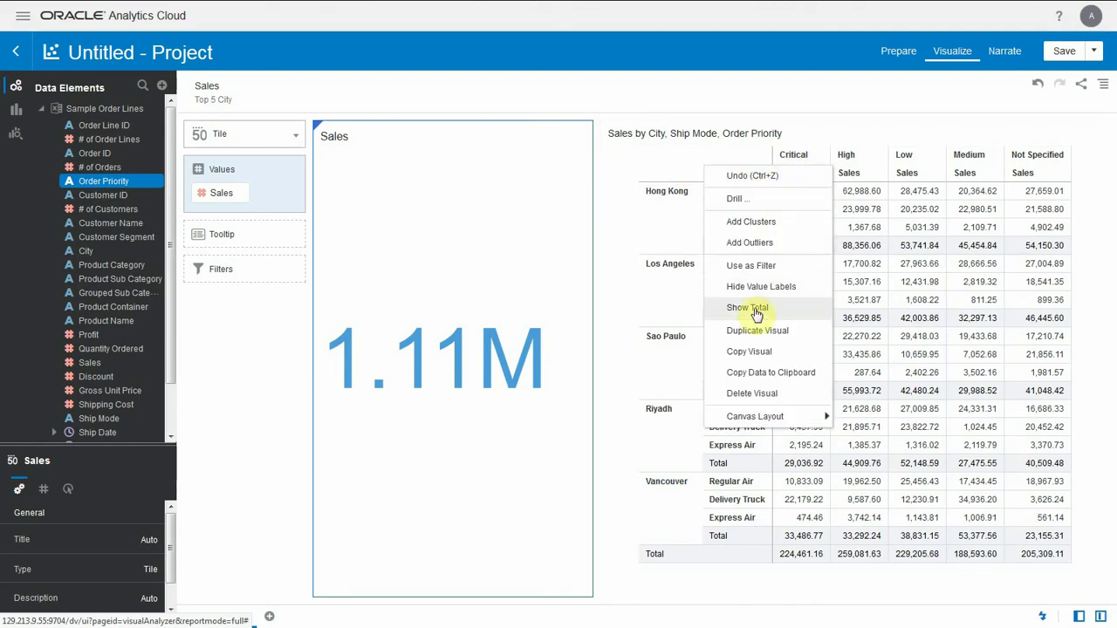
{"action": "left_click", "coordinate": [610, 316]}
{"action": "left_click_drag", "start_coordinate": [592, 302], "coordinate": [548, 305]}
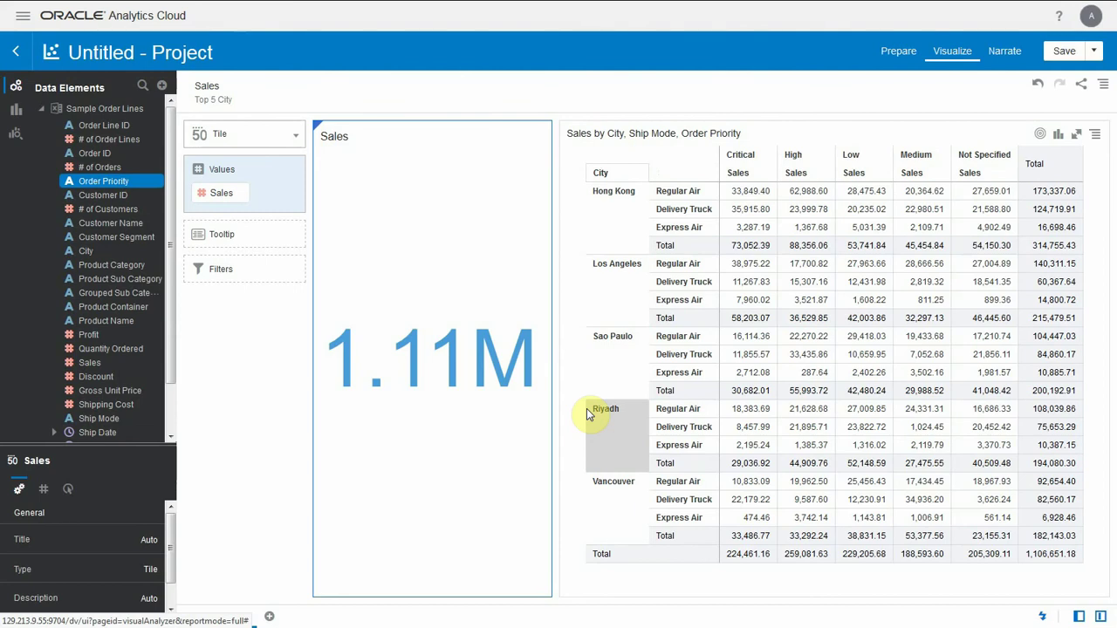
{"action": "left_click_drag", "start_coordinate": [586, 414], "coordinate": [733, 159]}
Step: Remove the Total column and the Order Priority and Ship Mode pills from the pivot
{"action": "right_click", "coordinate": [732, 159]}
{"action": "left_click", "coordinate": [695, 386]}
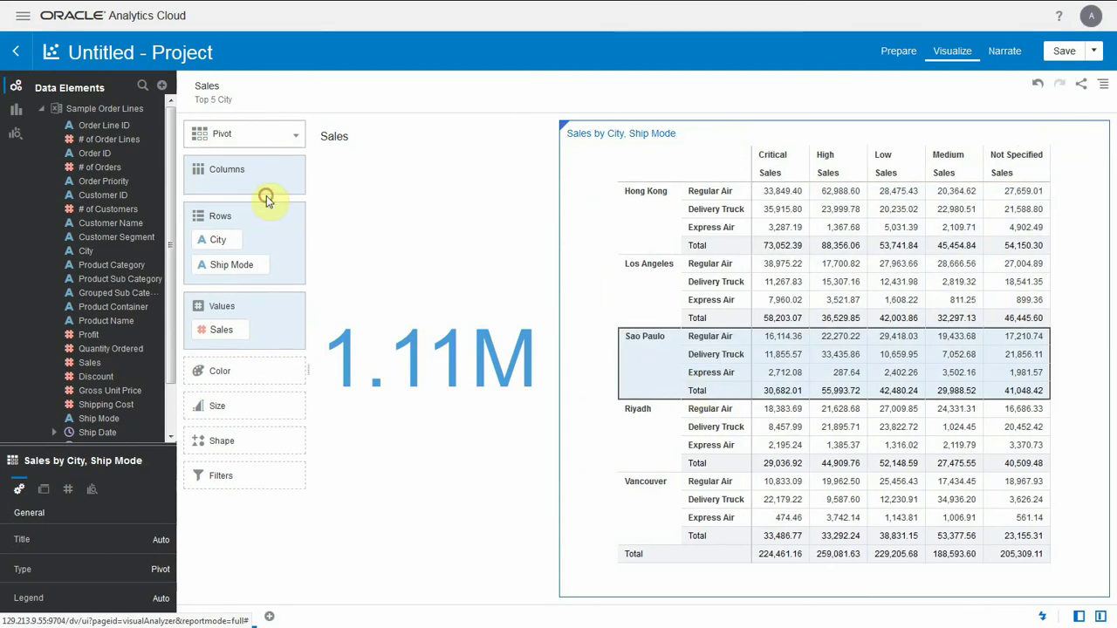
{"action": "left_click", "coordinate": [271, 192]}
{"action": "left_click", "coordinate": [261, 253]}
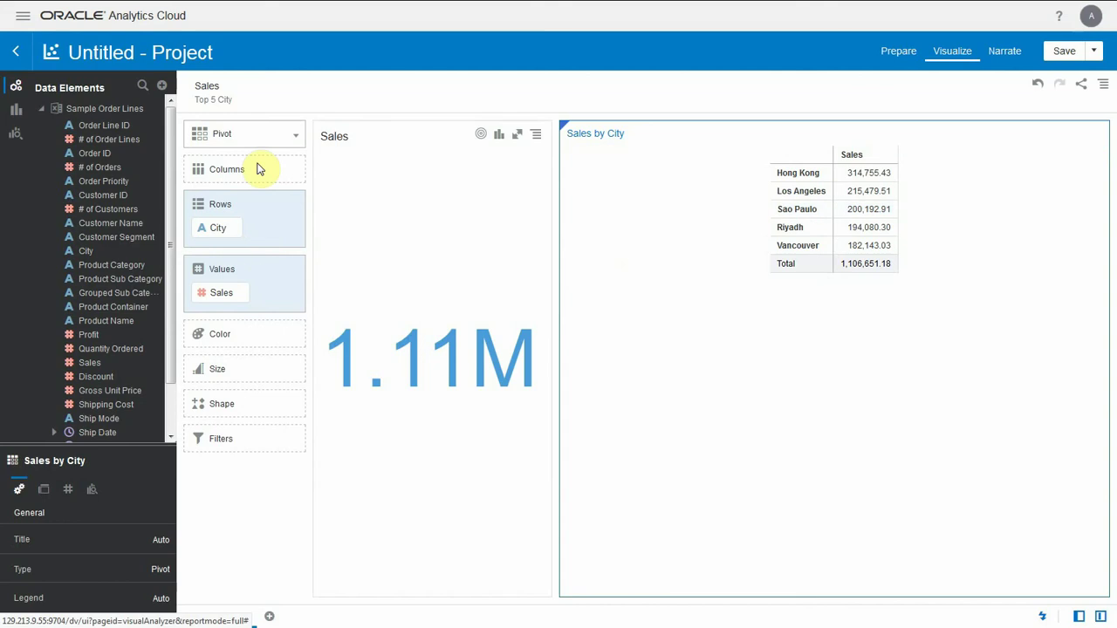
Step: Delete the Top 5 City filter and the Sales tile visualization
{"action": "left_click", "coordinate": [237, 88]}
{"action": "left_click", "coordinate": [273, 163]}
{"action": "left_click", "coordinate": [532, 130]}
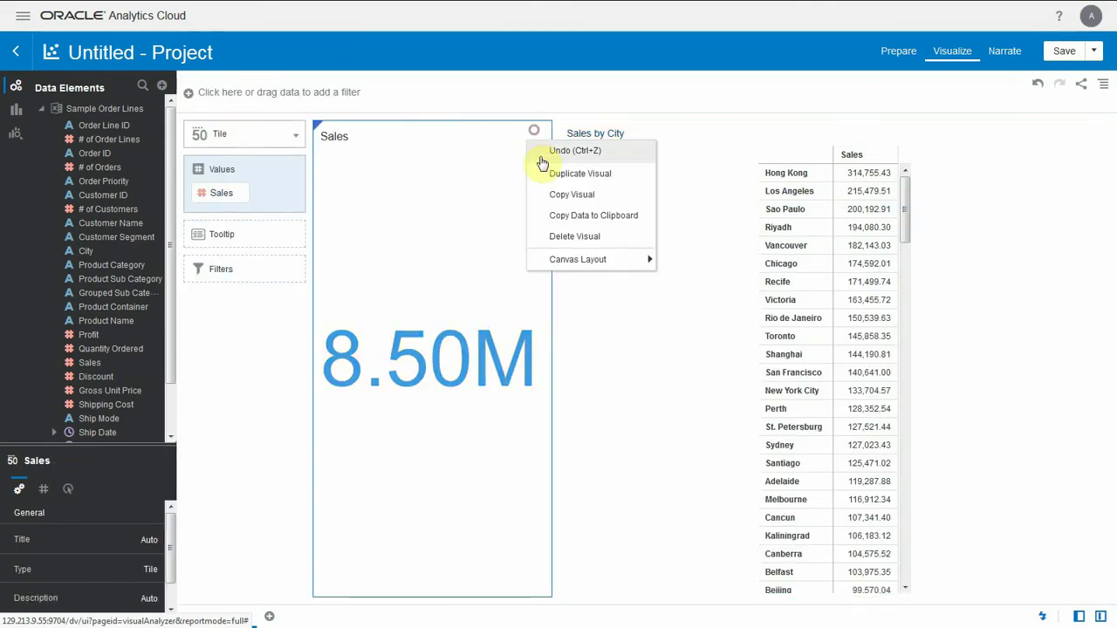
{"action": "left_click", "coordinate": [561, 243]}
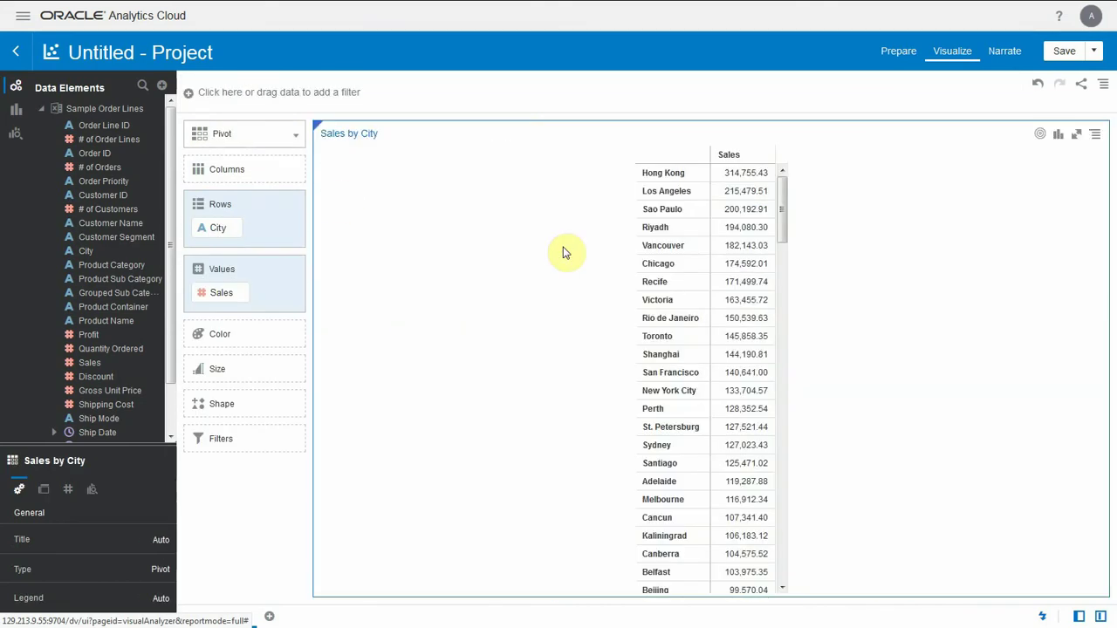
Step: Add a calculation named Top 5 with formula TOPN(Sales, 5), validate and save it
{"action": "left_click", "coordinate": [164, 88]}
{"action": "left_click", "coordinate": [224, 149]}
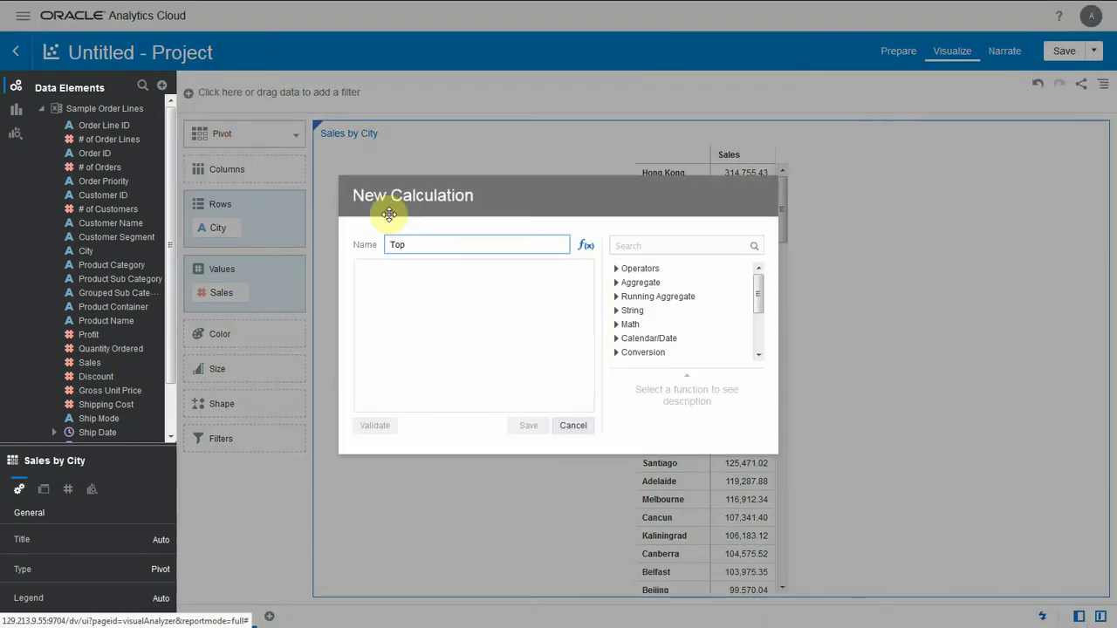
{"action": "type", "text": "Topn"}
{"action": "key", "text": "Return"}
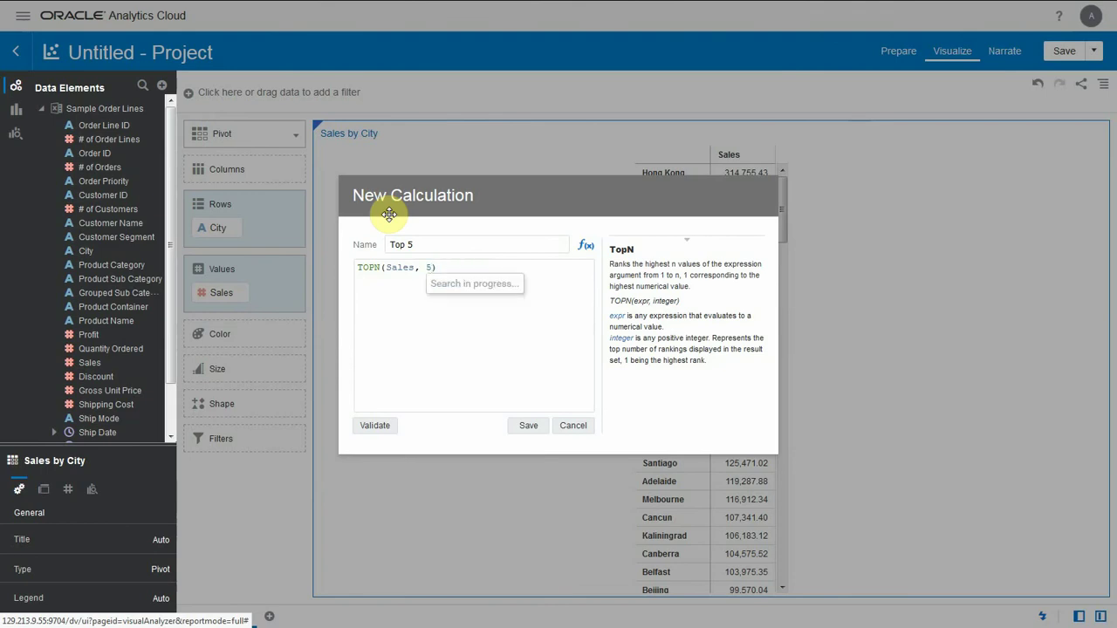
{"action": "left_click", "coordinate": [375, 425]}
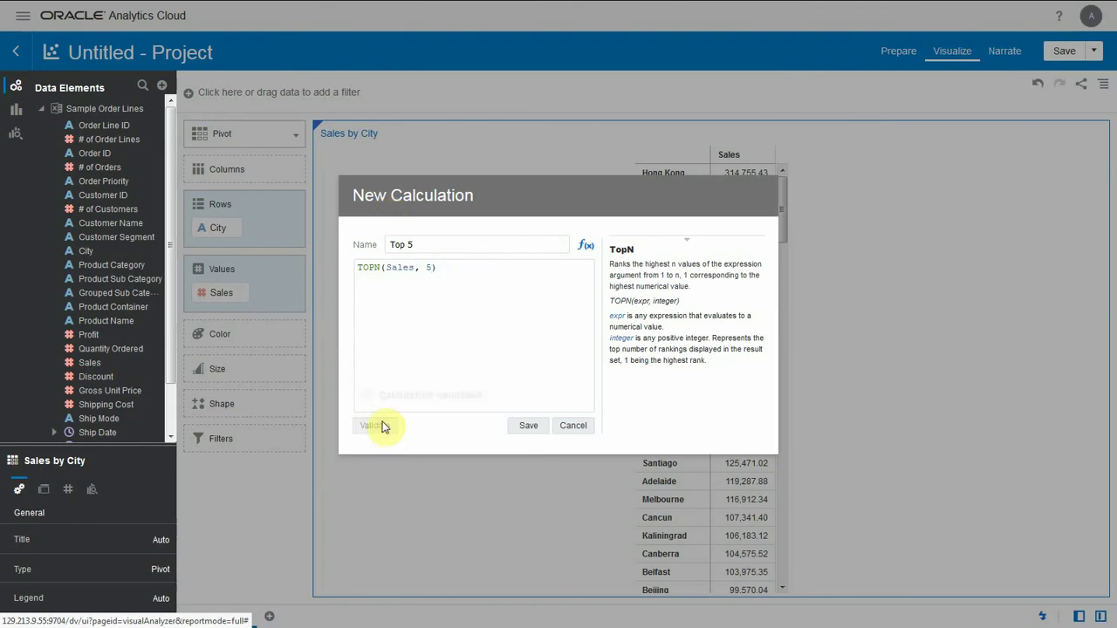
{"action": "left_click", "coordinate": [522, 429]}
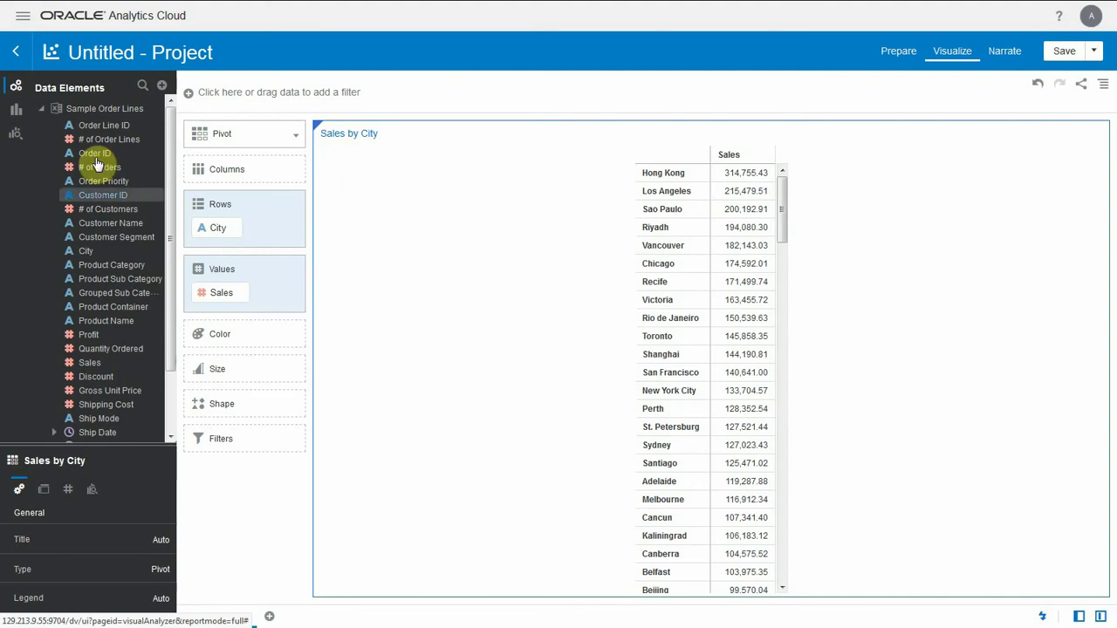
Step: Drag Top 5 into the pivot rows, then remove City and undo to restore it
{"action": "left_click", "coordinate": [41, 108]}
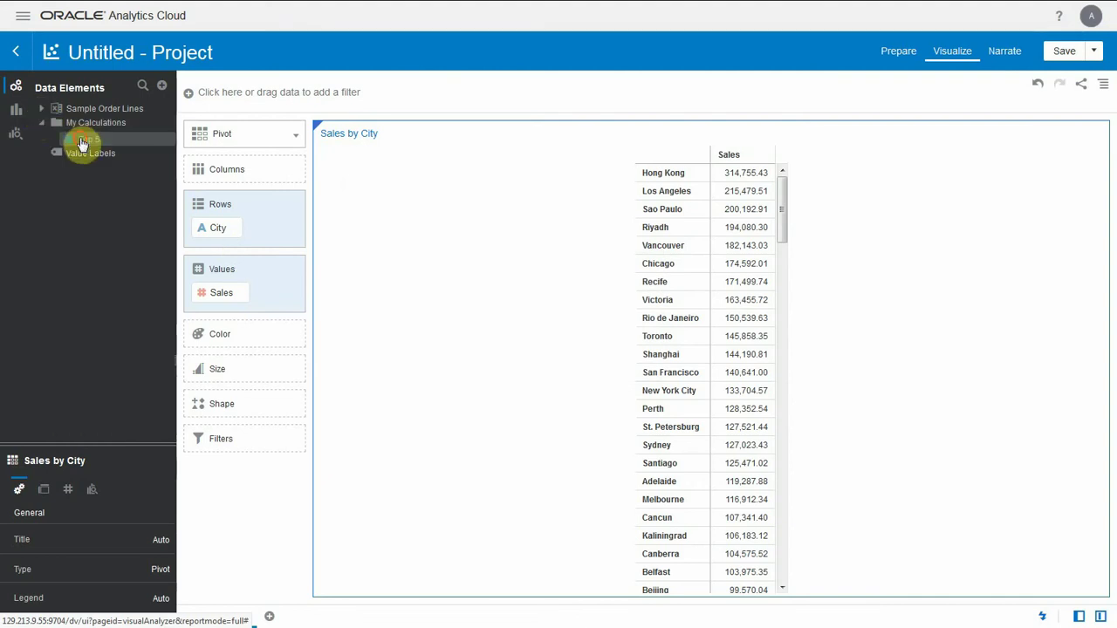
{"action": "left_click_drag", "start_coordinate": [83, 142], "coordinate": [217, 250]}
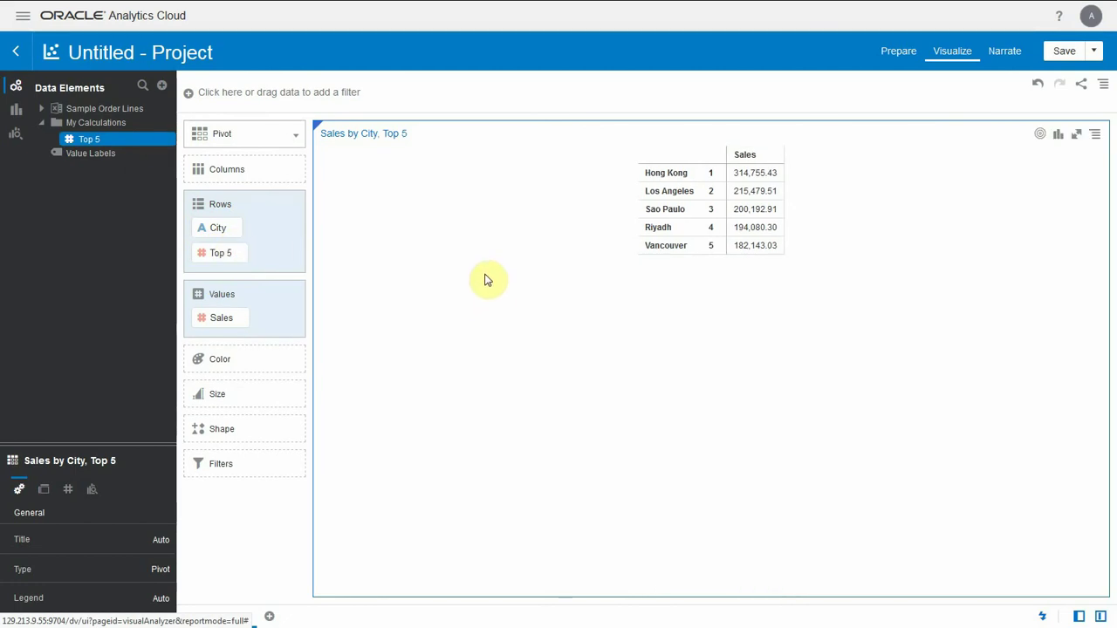
{"action": "left_click", "coordinate": [232, 229]}
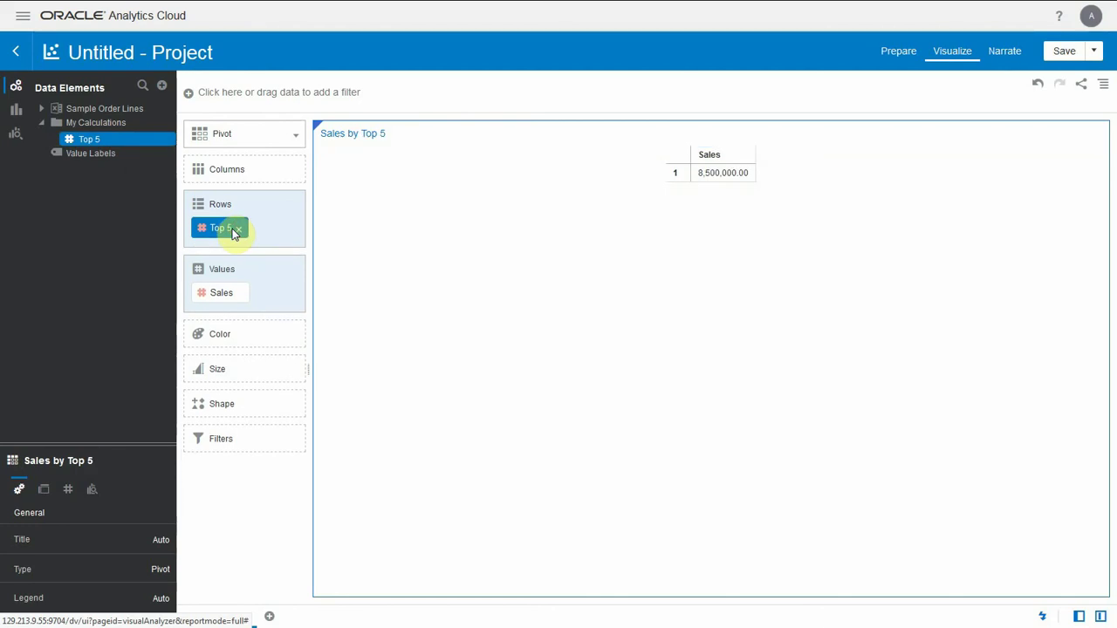
{"action": "left_click", "coordinate": [1037, 85]}
Step: Change Top 5 to attribute(TOPN(Sales, 5) by City), rename it Top 5 Cities, validate and save
{"action": "right_click", "coordinate": [102, 139]}
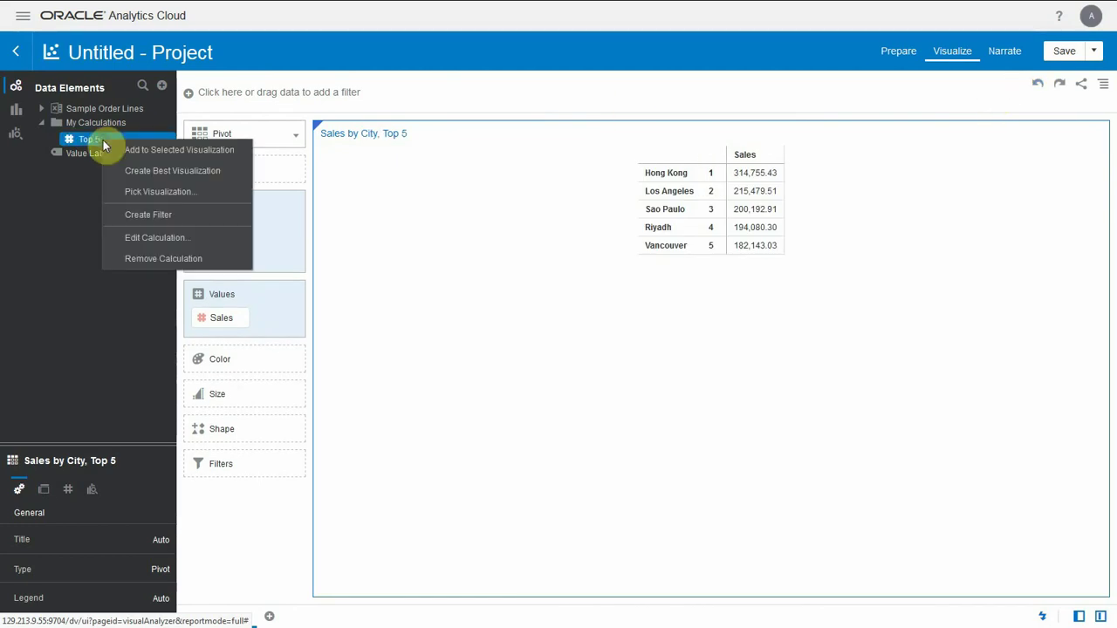
{"action": "left_click", "coordinate": [164, 238]}
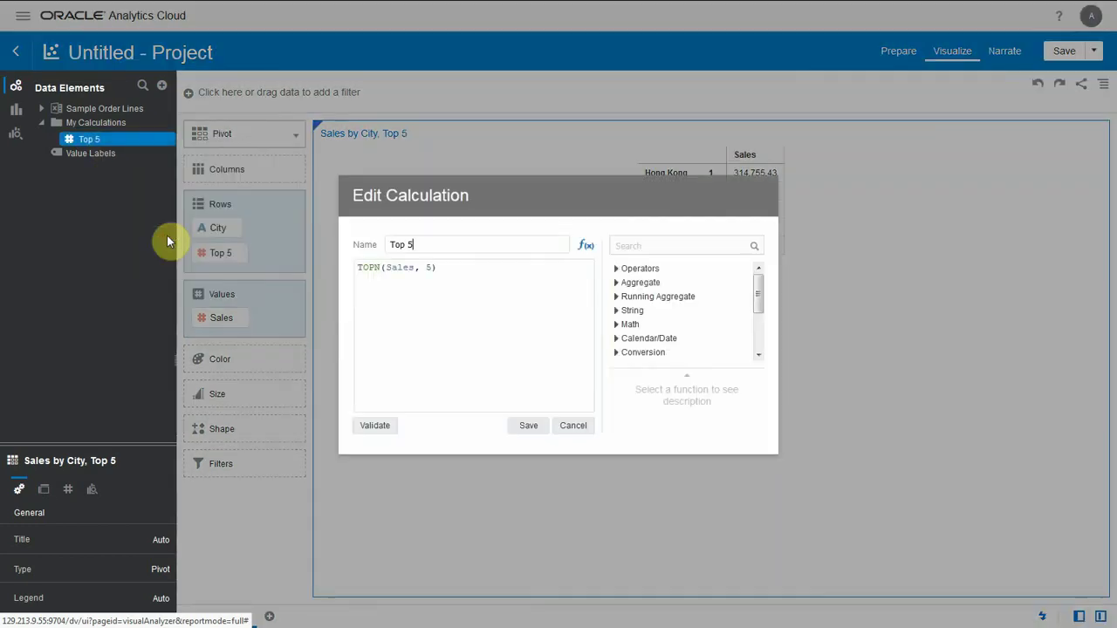
{"action": "left_click", "coordinate": [465, 282]}
{"action": "key", "text": "Home"}
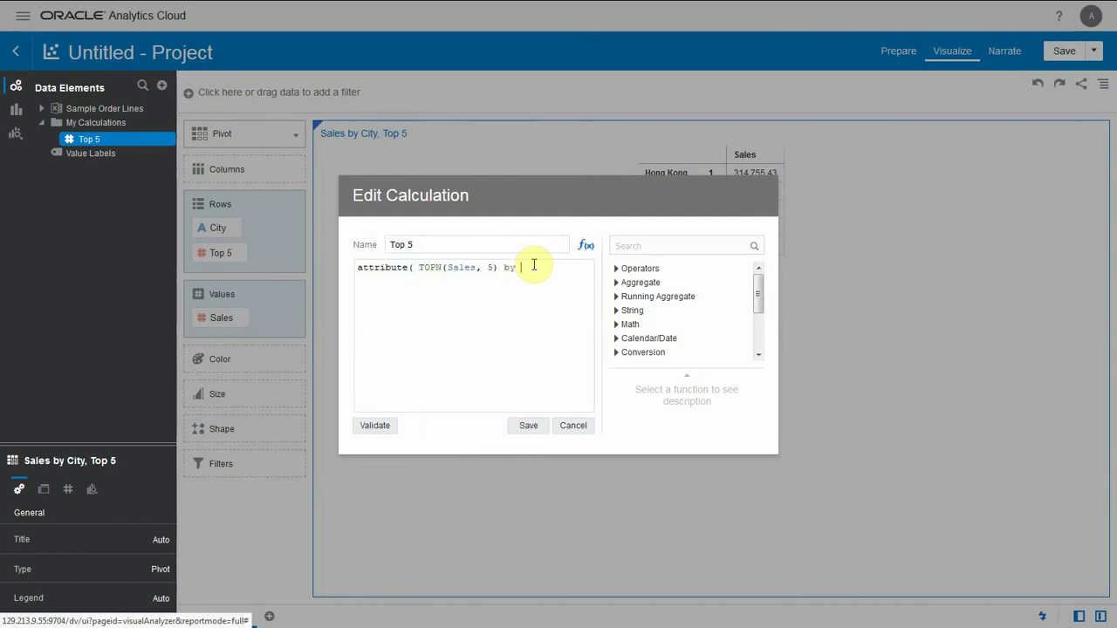
{"action": "key", "text": "Return"}
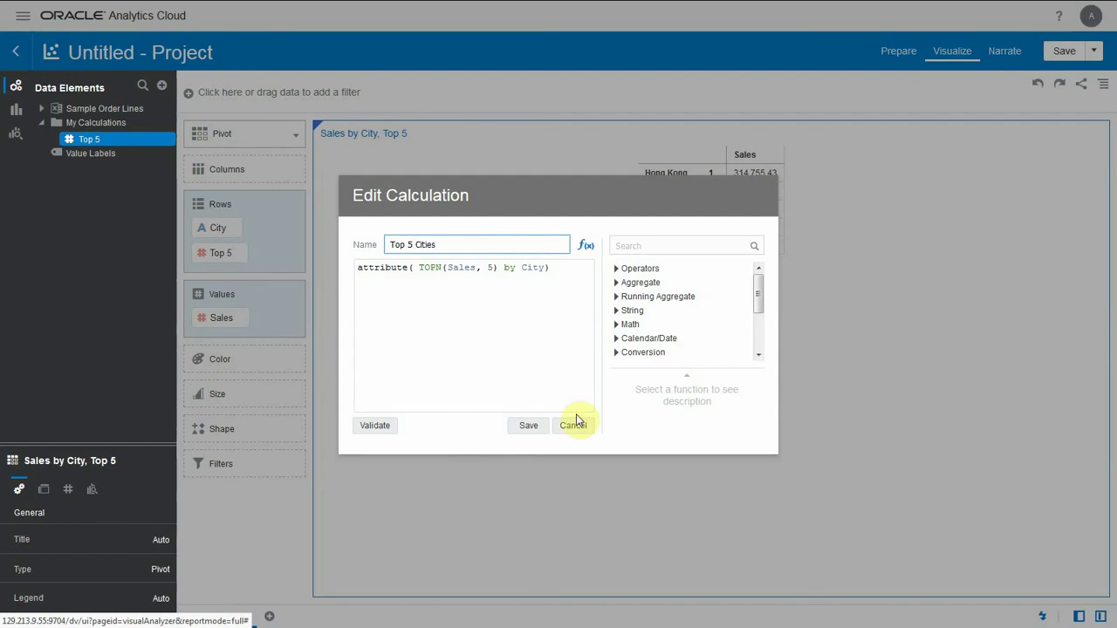
{"action": "left_click", "coordinate": [390, 426]}
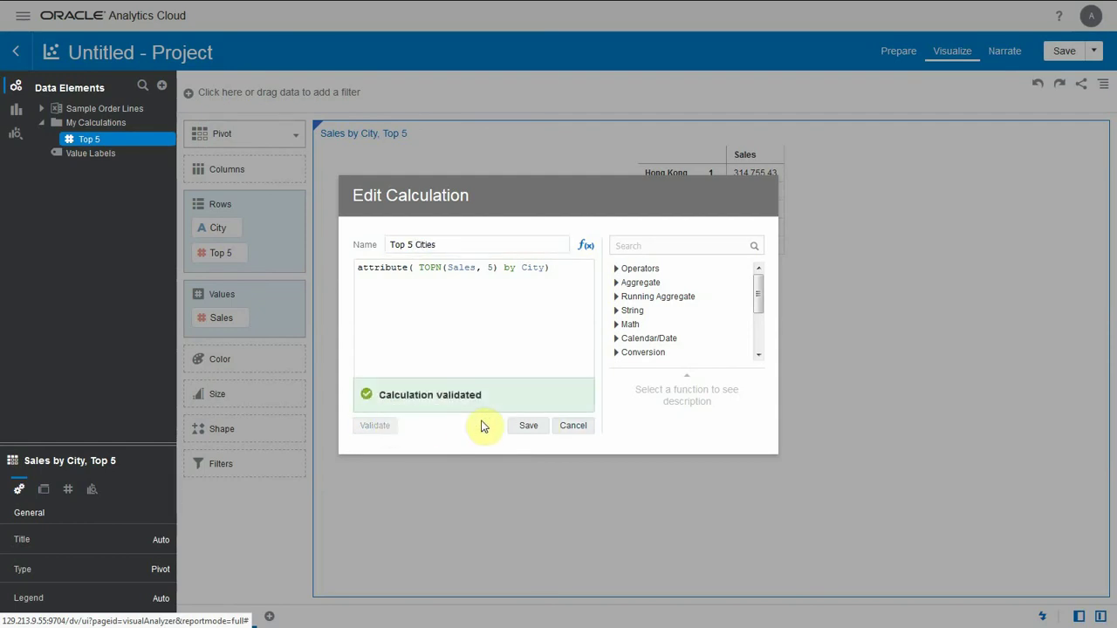
{"action": "left_click", "coordinate": [521, 426]}
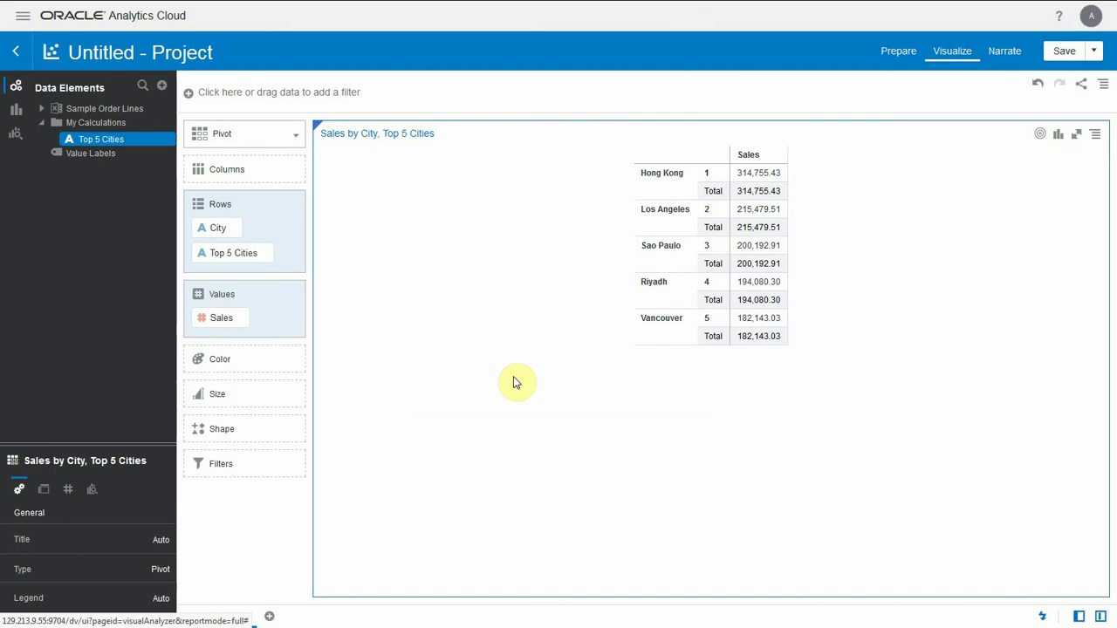
Step: Leave Top 5 Cities as the only pivot row, removing City, and add a grand Total of 1,106,651.18
{"action": "left_click", "coordinate": [227, 253]}
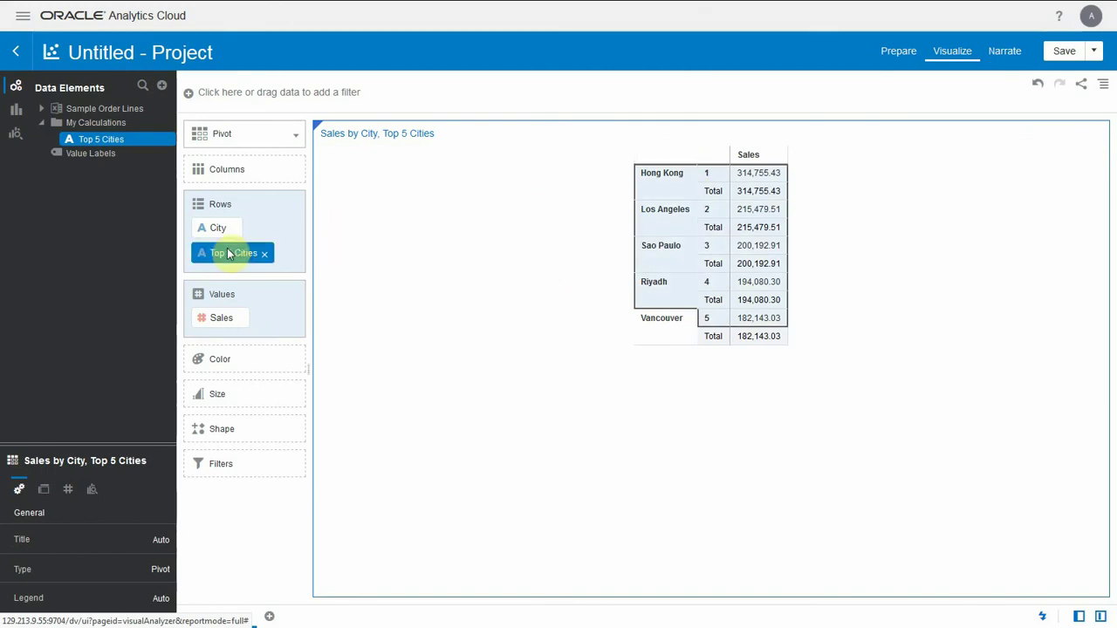
{"action": "left_click_drag", "start_coordinate": [226, 251], "coordinate": [234, 223]}
{"action": "left_click", "coordinate": [228, 253]}
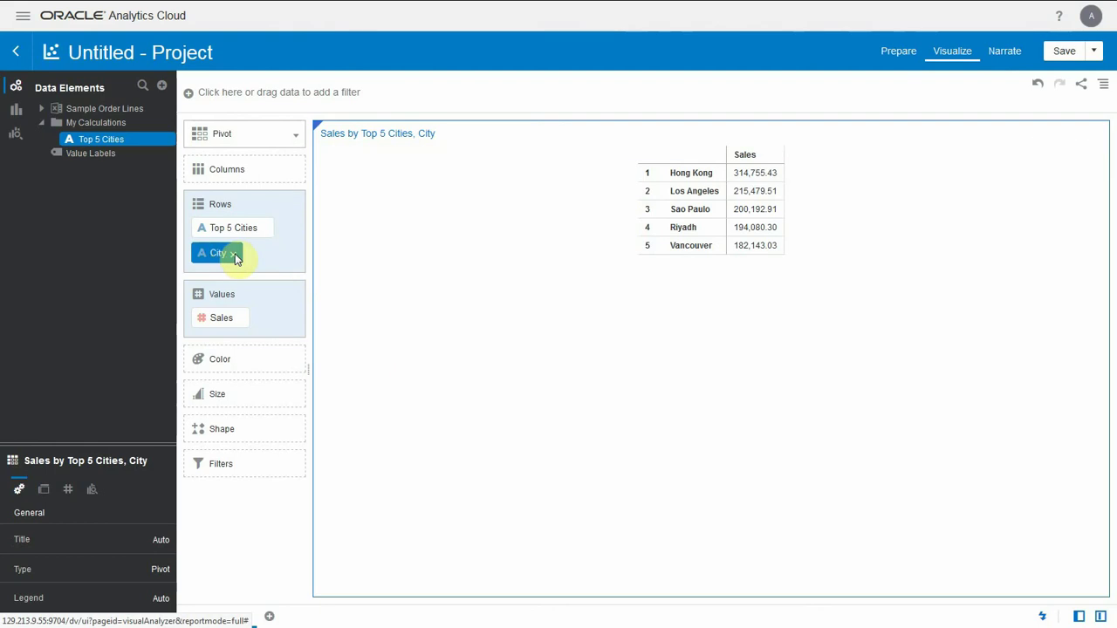
{"action": "left_click", "coordinate": [236, 255]}
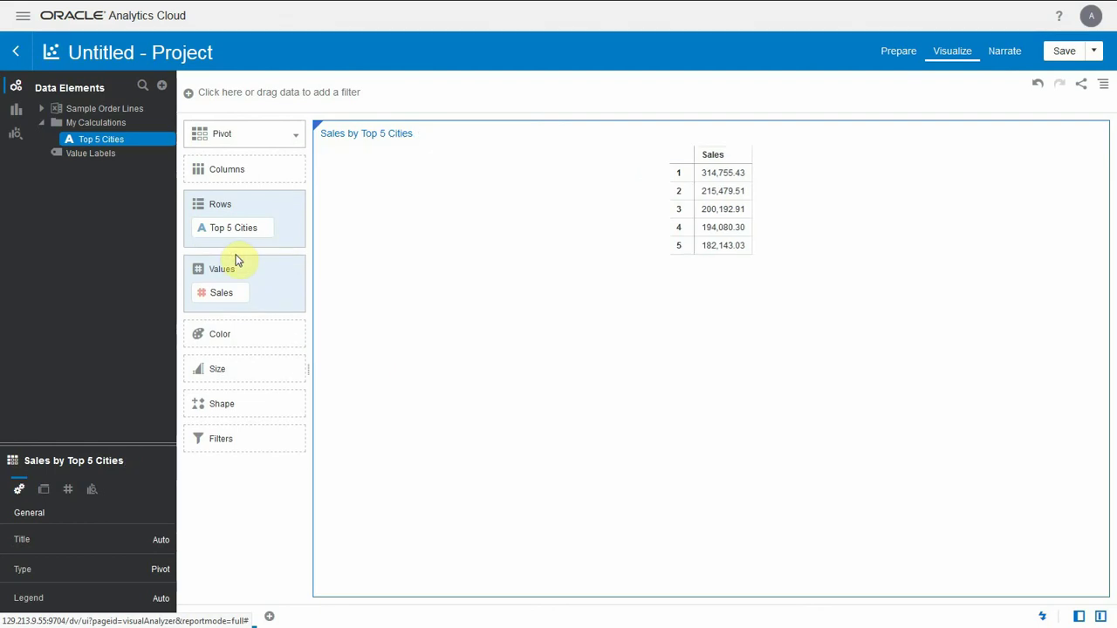
{"action": "right_click", "coordinate": [668, 161]}
{"action": "left_click", "coordinate": [702, 328]}
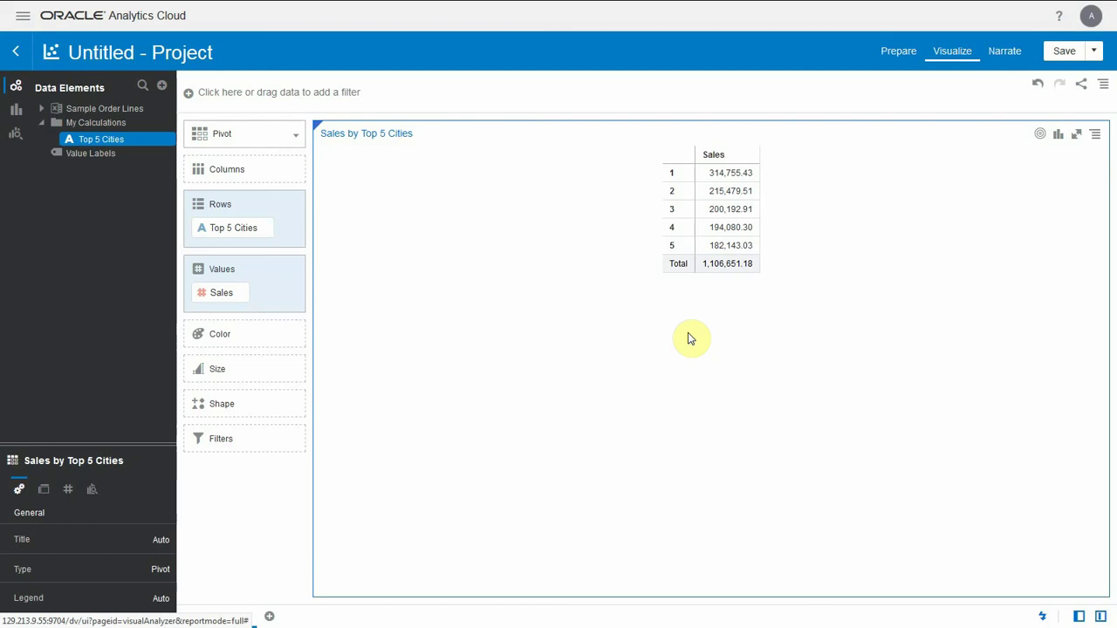
Step: Add a My Calculations entry 'Rank by City' as attribute(rank(sales) by City), then validate and save it
{"action": "right_click", "coordinate": [130, 122]}
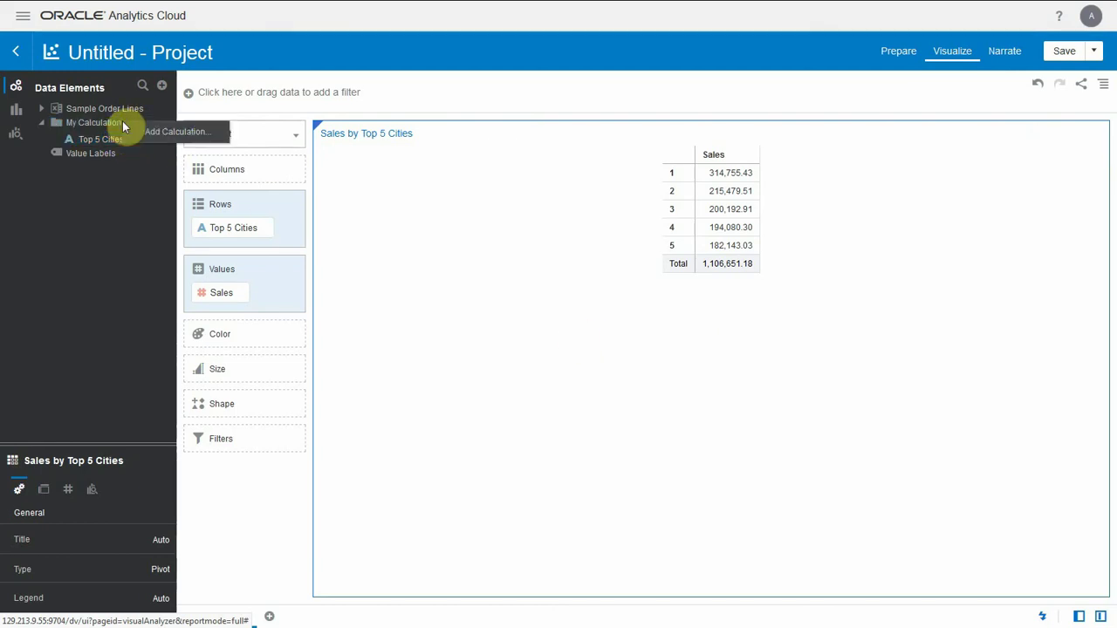
{"action": "left_click", "coordinate": [203, 132]}
{"action": "left_click", "coordinate": [423, 248]}
{"action": "type", "text": "Rank"}
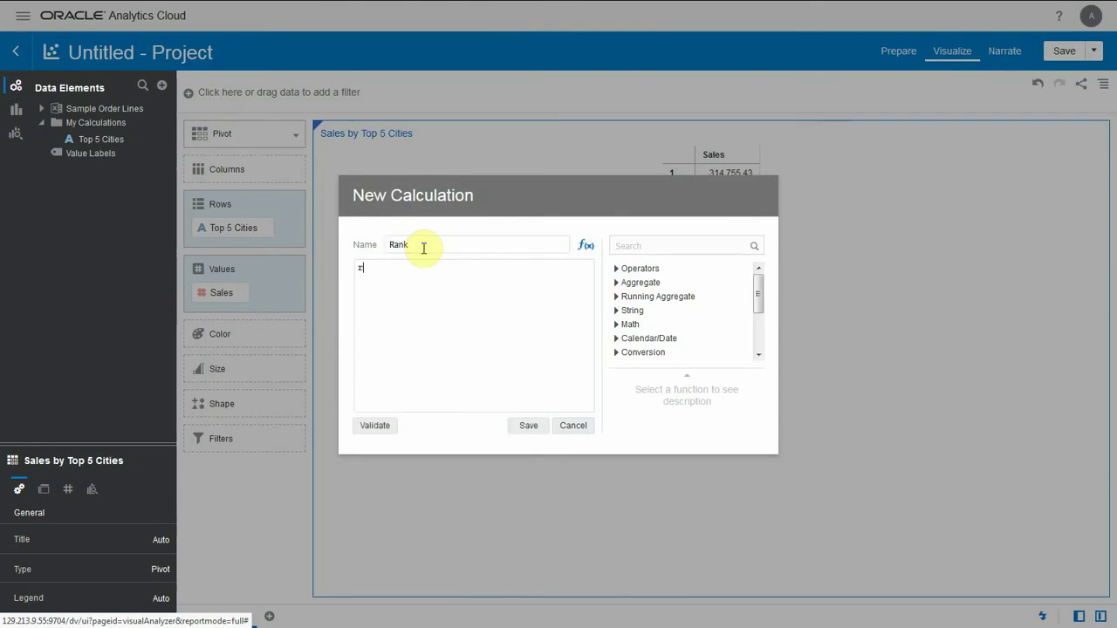
{"action": "type", "text": "(sales)"}
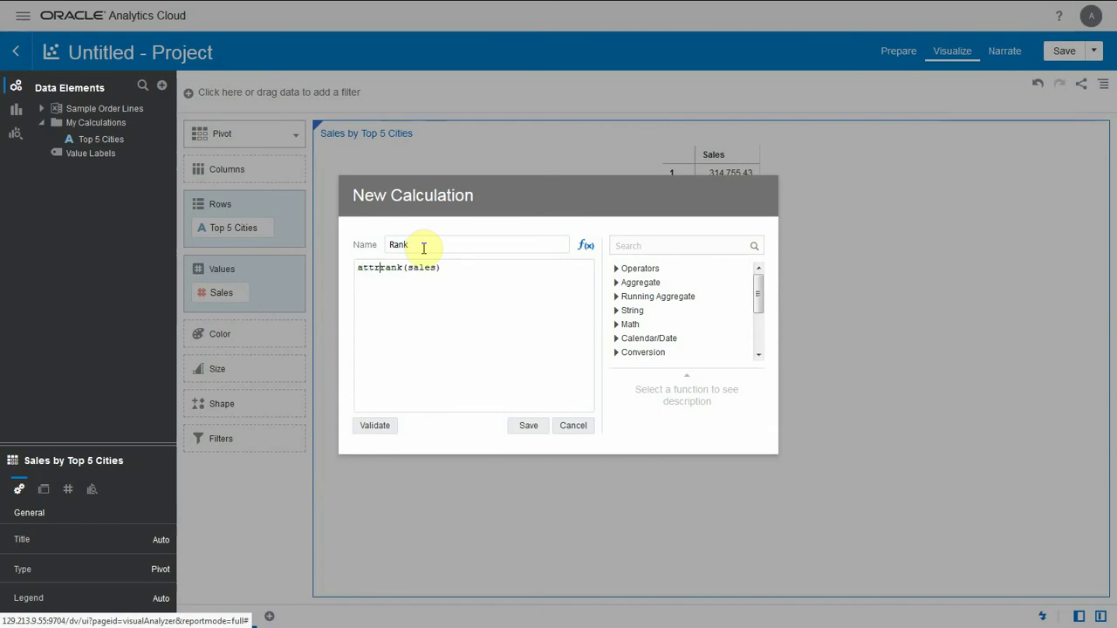
{"action": "type", "text": "e("}
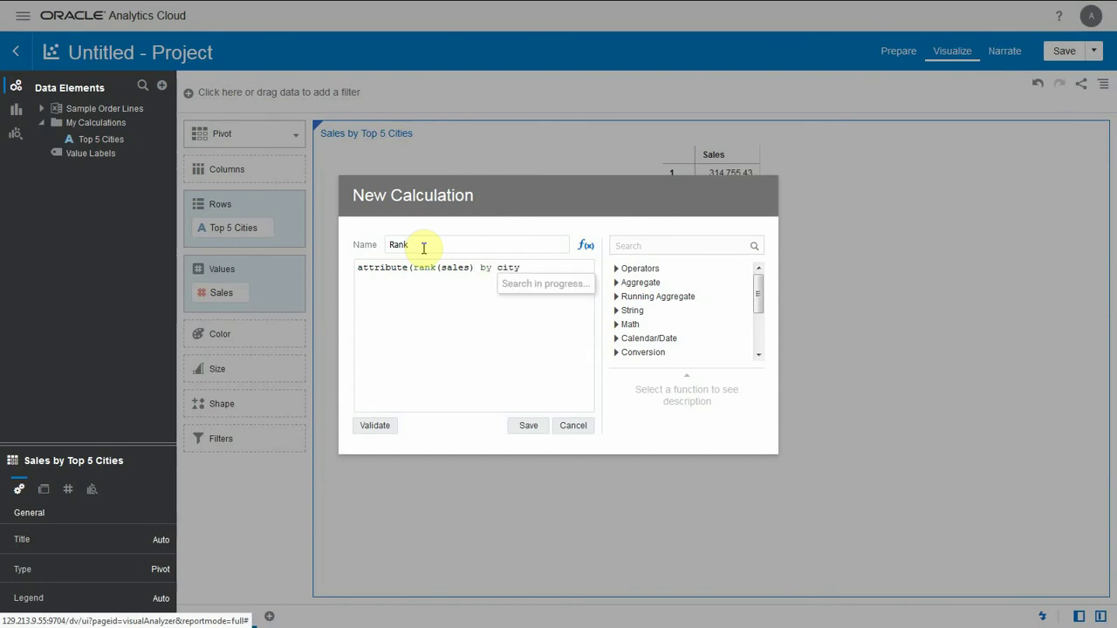
{"action": "key", "text": "Return"}
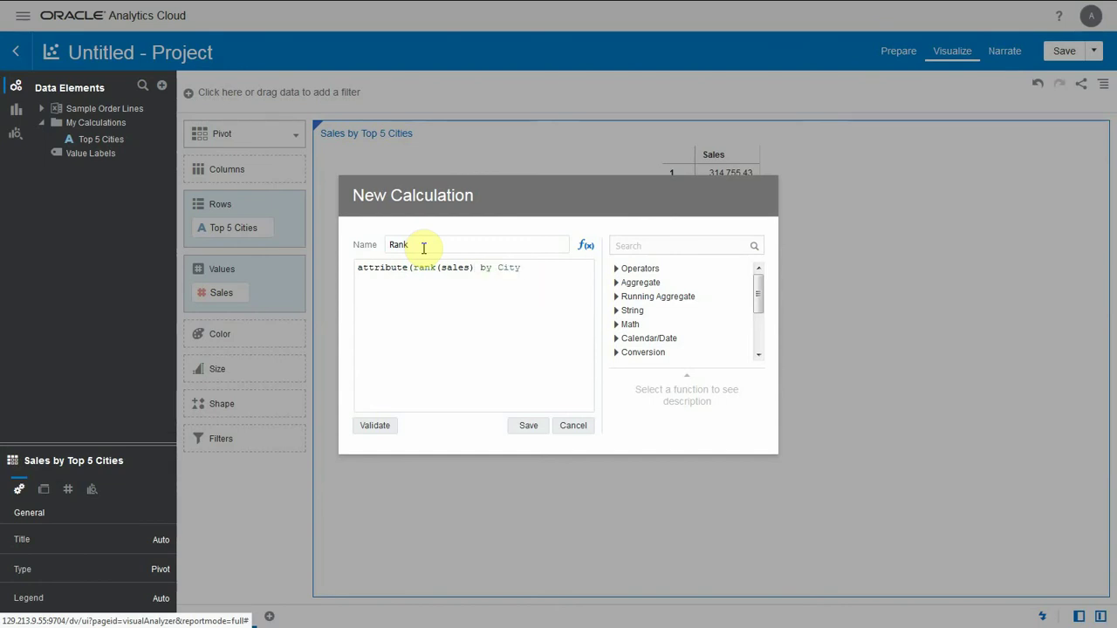
{"action": "left_click", "coordinate": [459, 242]}
{"action": "type", "text": "by"}
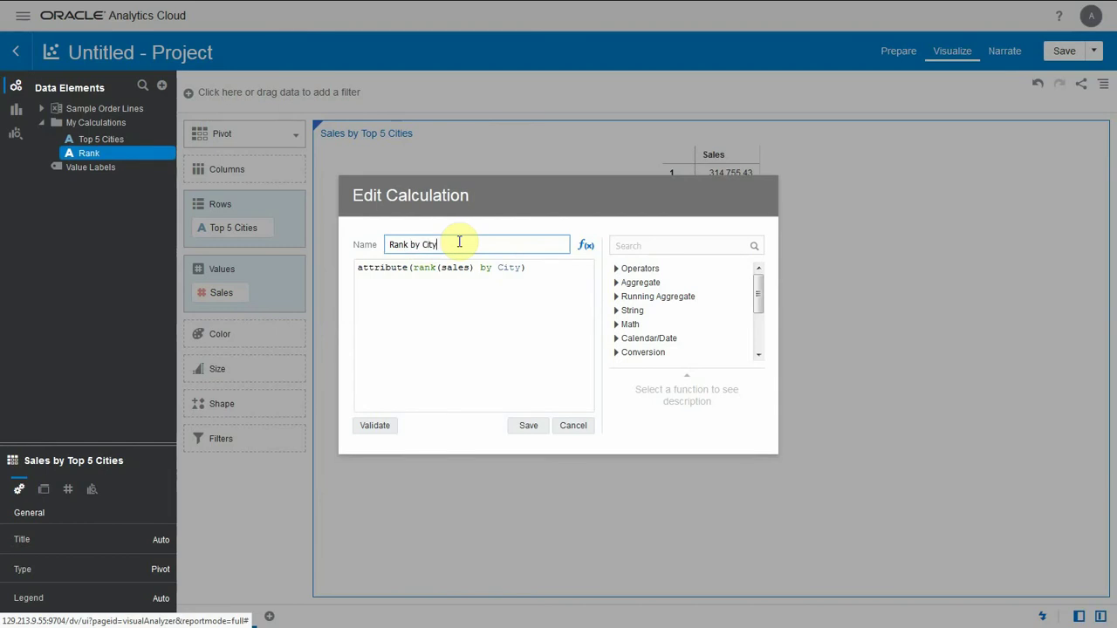
{"action": "type", "text": " City"}
{"action": "left_click", "coordinate": [377, 425]}
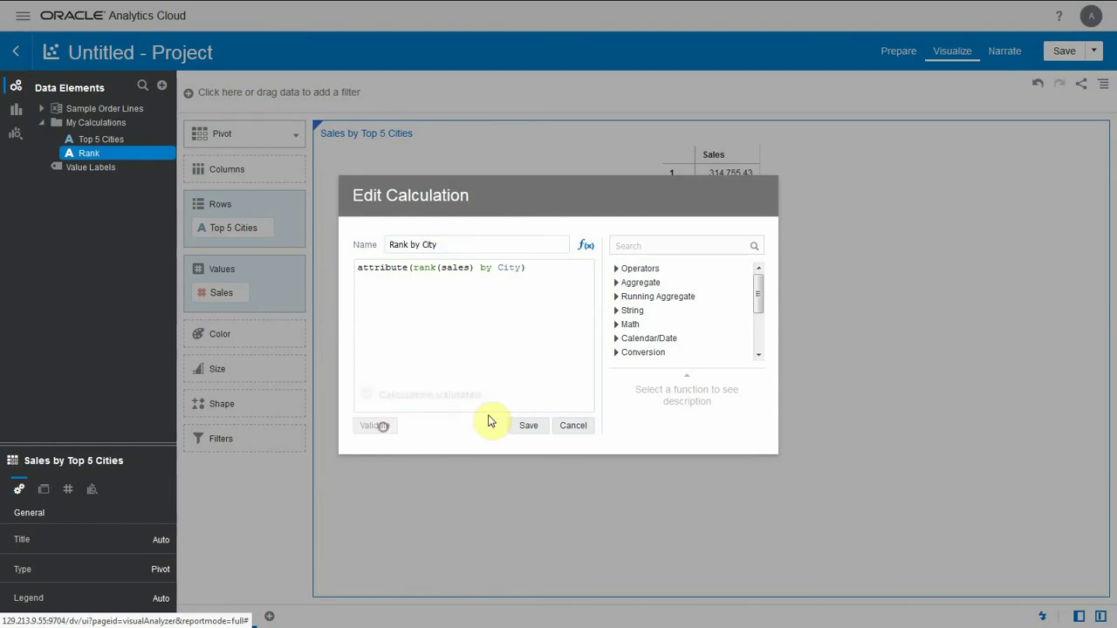
{"action": "left_click", "coordinate": [523, 426]}
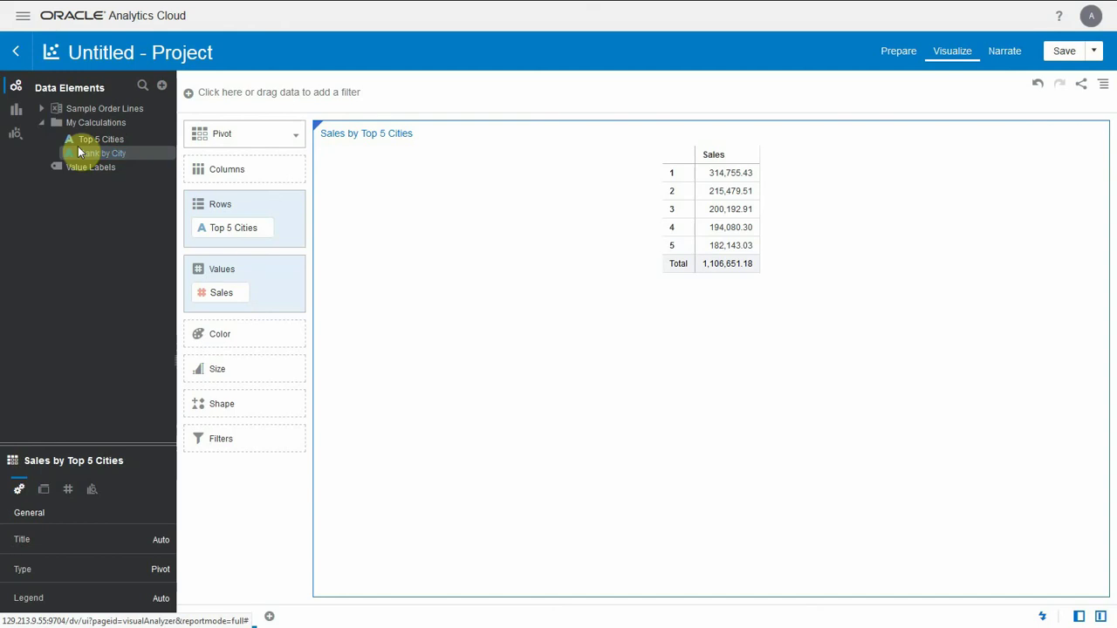
Step: Add Rank by City to the pivot rows and remove the Top 5 Cities pill
{"action": "left_click_drag", "start_coordinate": [86, 160], "coordinate": [224, 245]}
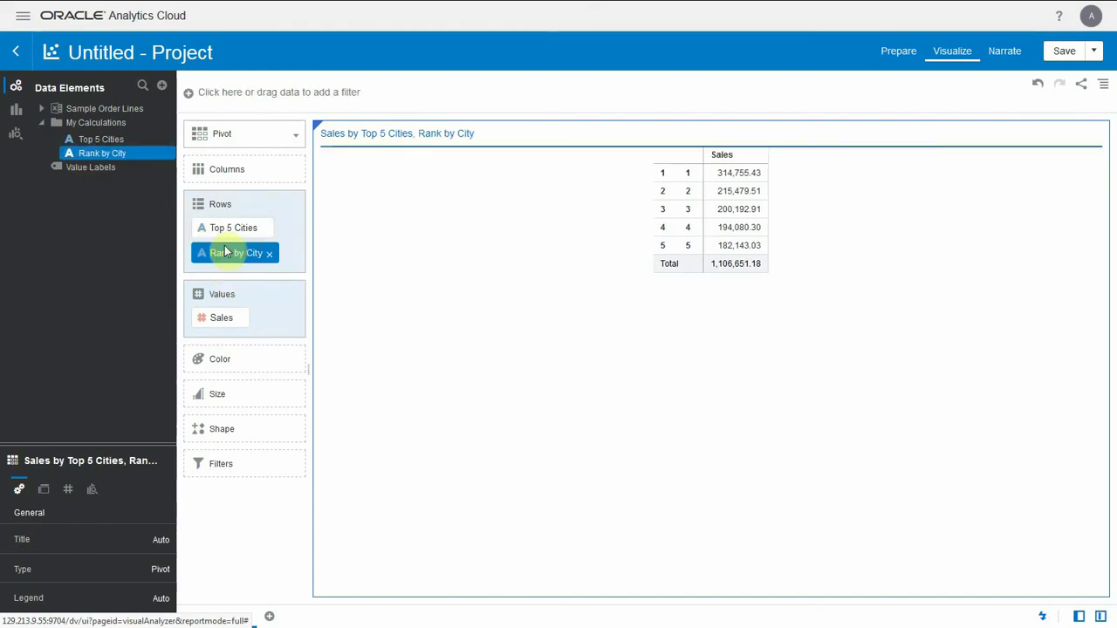
{"action": "left_click", "coordinate": [268, 229]}
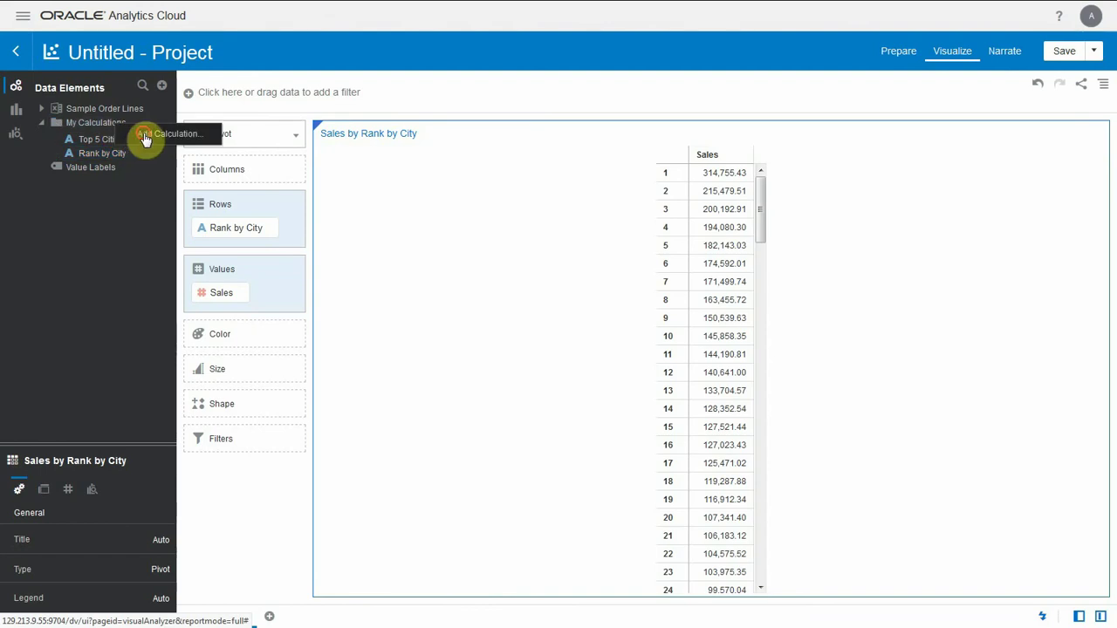
Step: Define Top 15 Cities vs Others as CASE WHEN Rank by City <15 then City else 'Z-All Others' end, validated and saved
{"action": "double_click", "coordinate": [143, 136]}
{"action": "type", "text": "Top 15 Cities vs Others"}
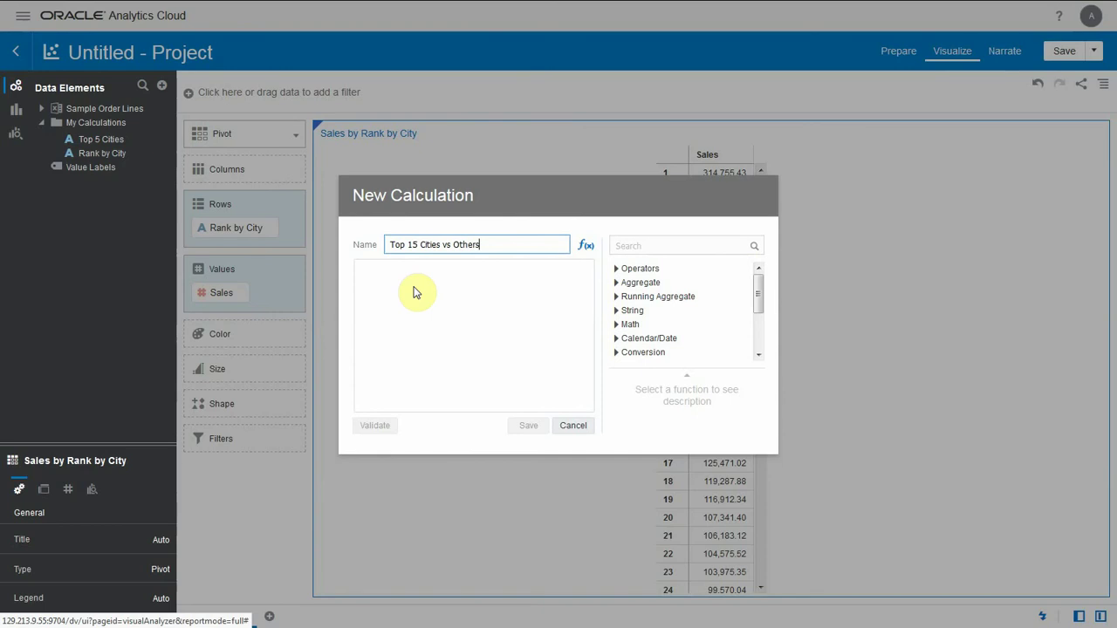
{"action": "left_click", "coordinate": [416, 293]}
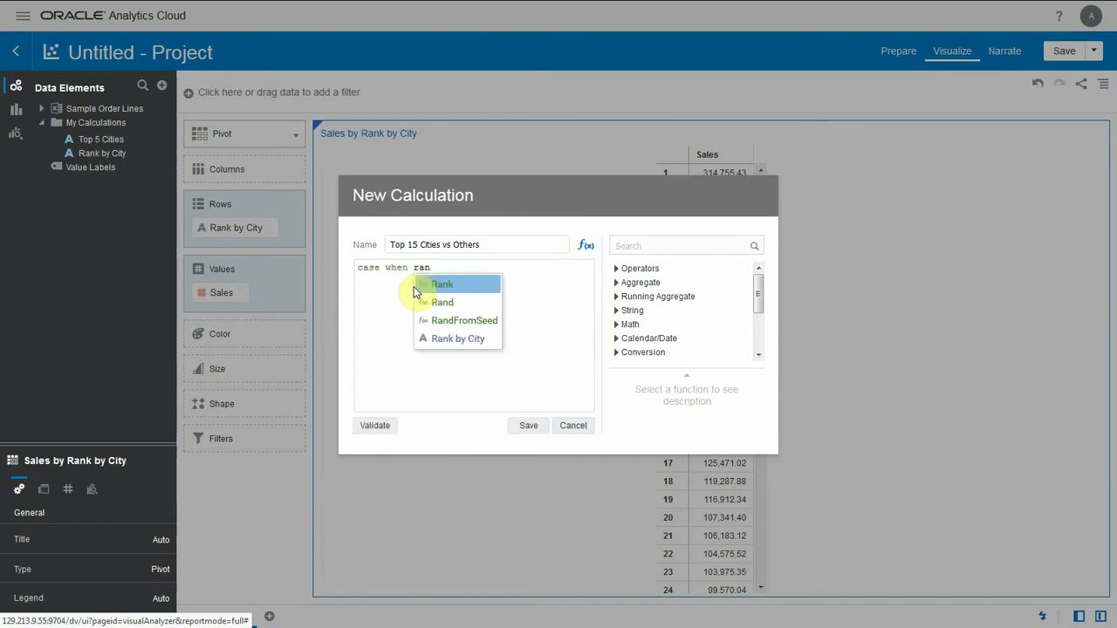
{"action": "key", "text": "Down"}
{"action": "key", "text": "Down"}
{"action": "key", "text": "Down"}
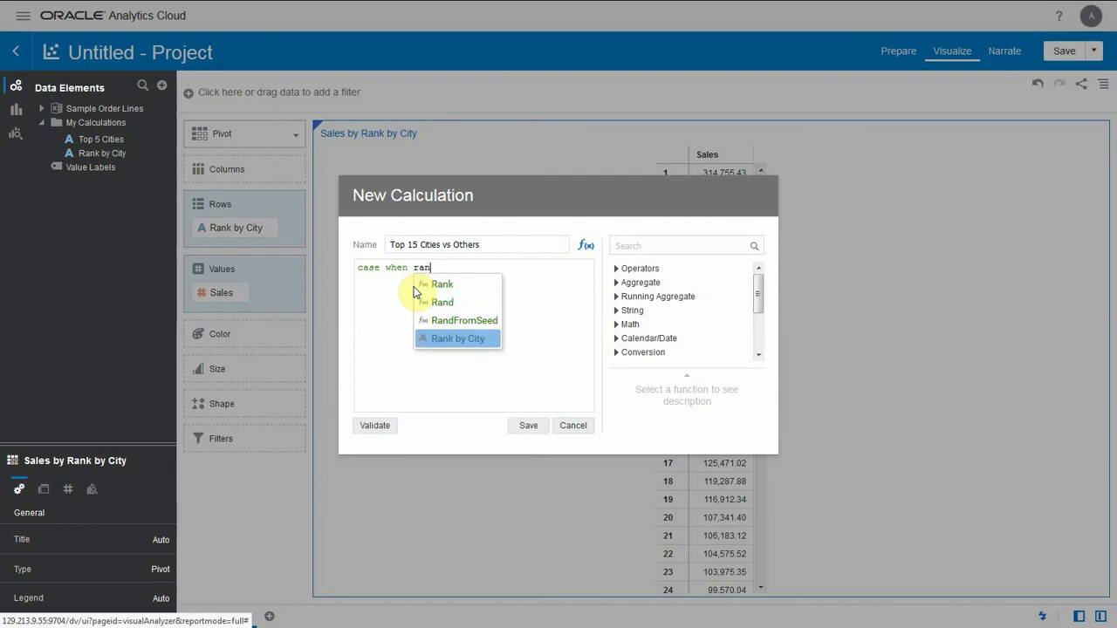
{"action": "key", "text": "Return"}
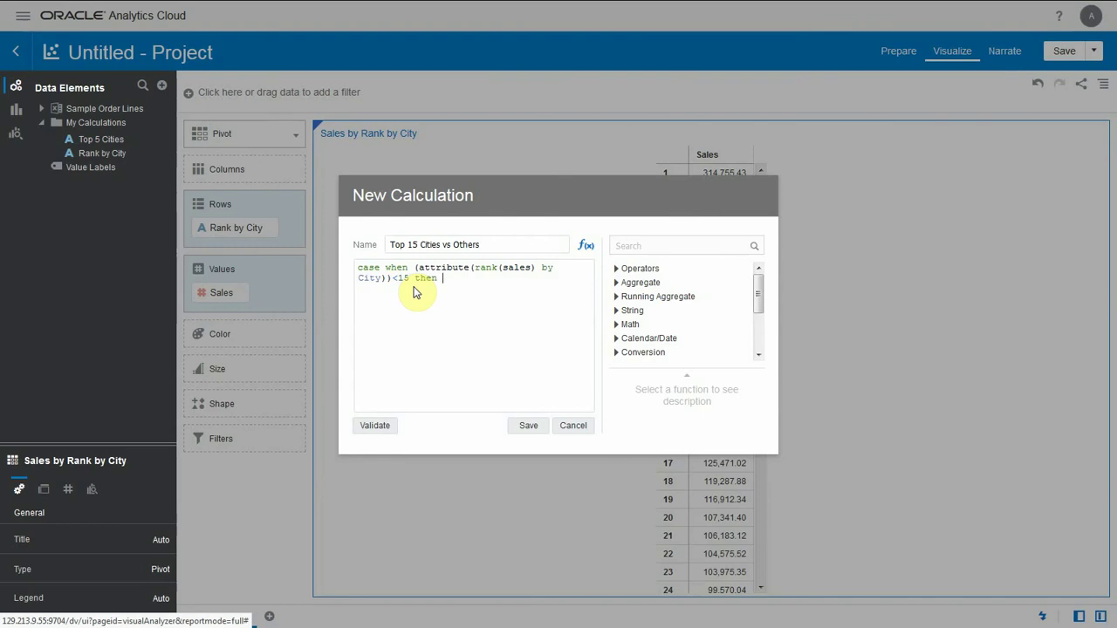
{"action": "type", "text": "<15 then city"}
{"action": "key", "text": "Return"}
{"action": "type", "text": "'Z-All Others"}
{"action": "key", "text": "Return"}
{"action": "type", "text": "end"}
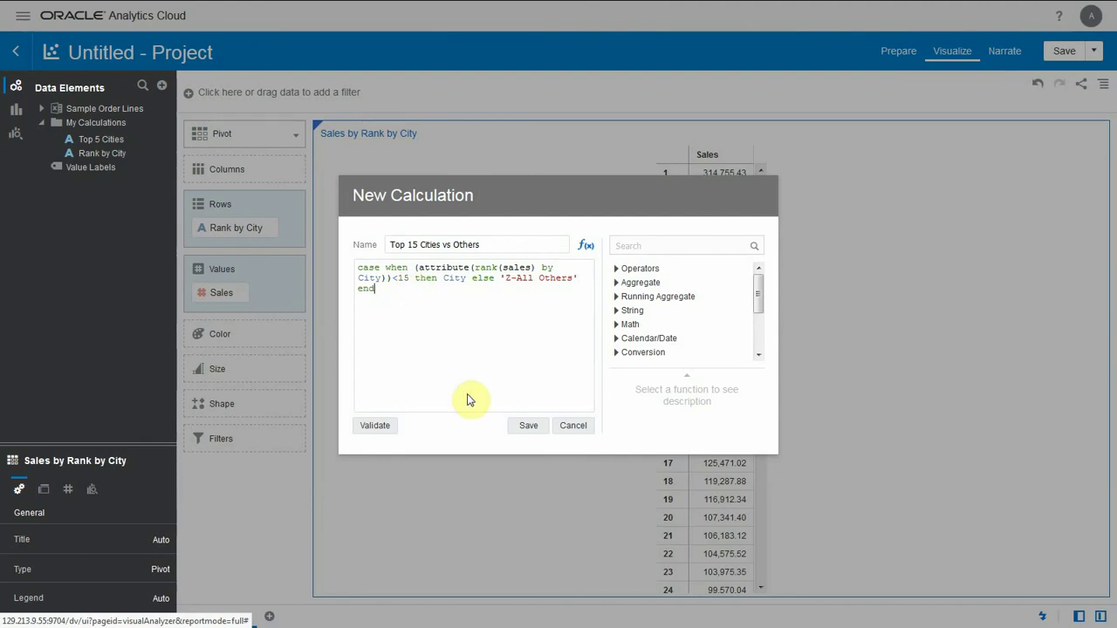
{"action": "left_click", "coordinate": [390, 425]}
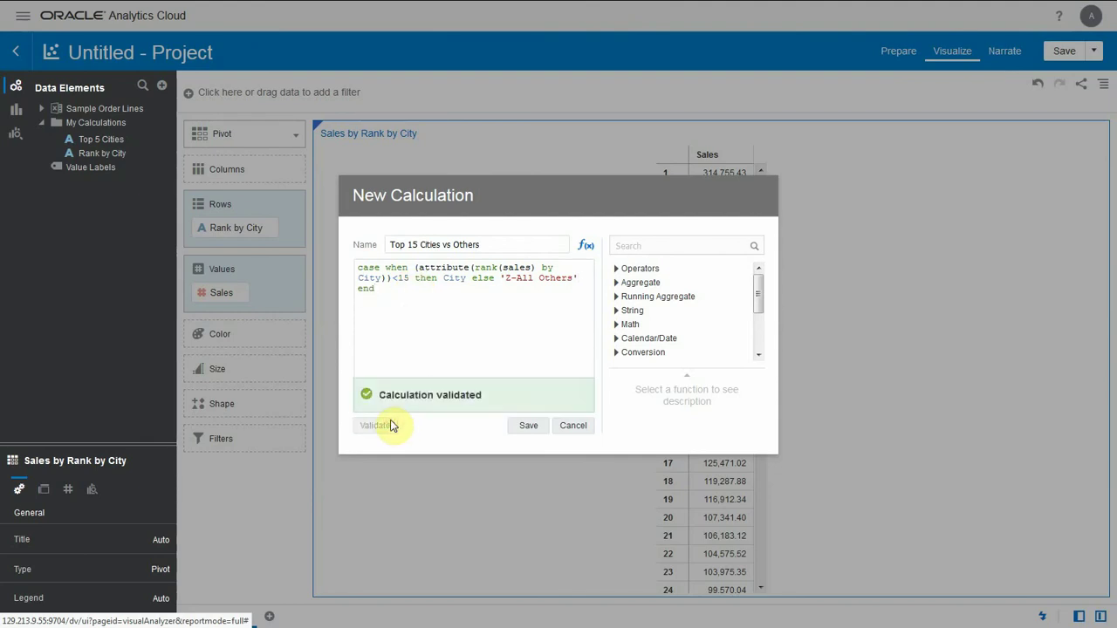
{"action": "left_click", "coordinate": [519, 426]}
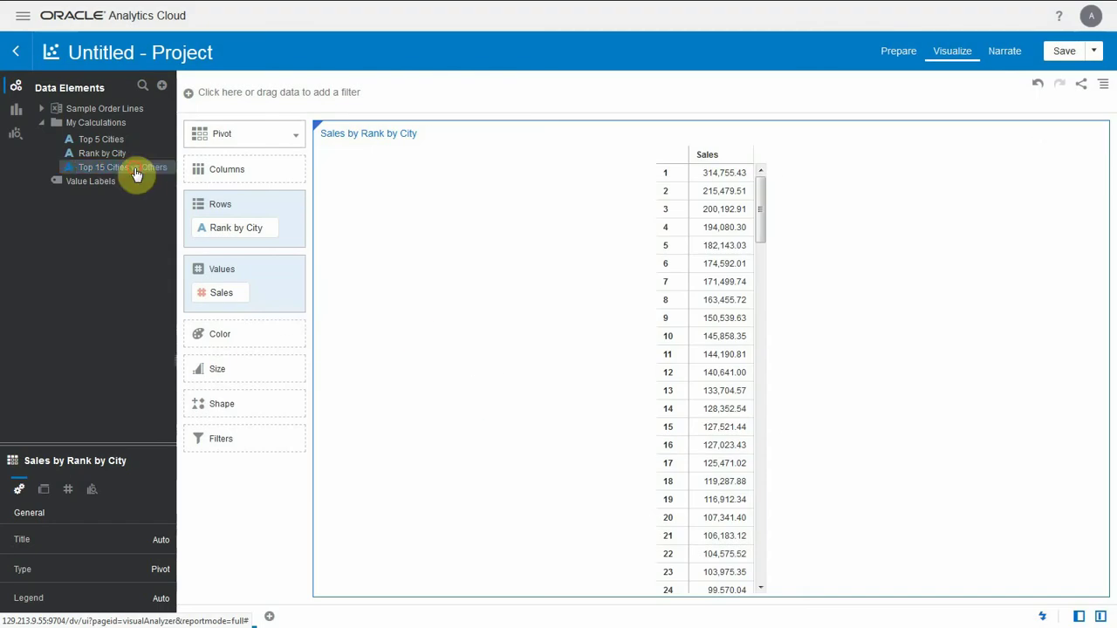
Step: Put Top 15 Cities vs Others in the rows sorted A to Z, drop Rank by City, and select several city rows
{"action": "left_click_drag", "start_coordinate": [244, 235], "coordinate": [246, 216]}
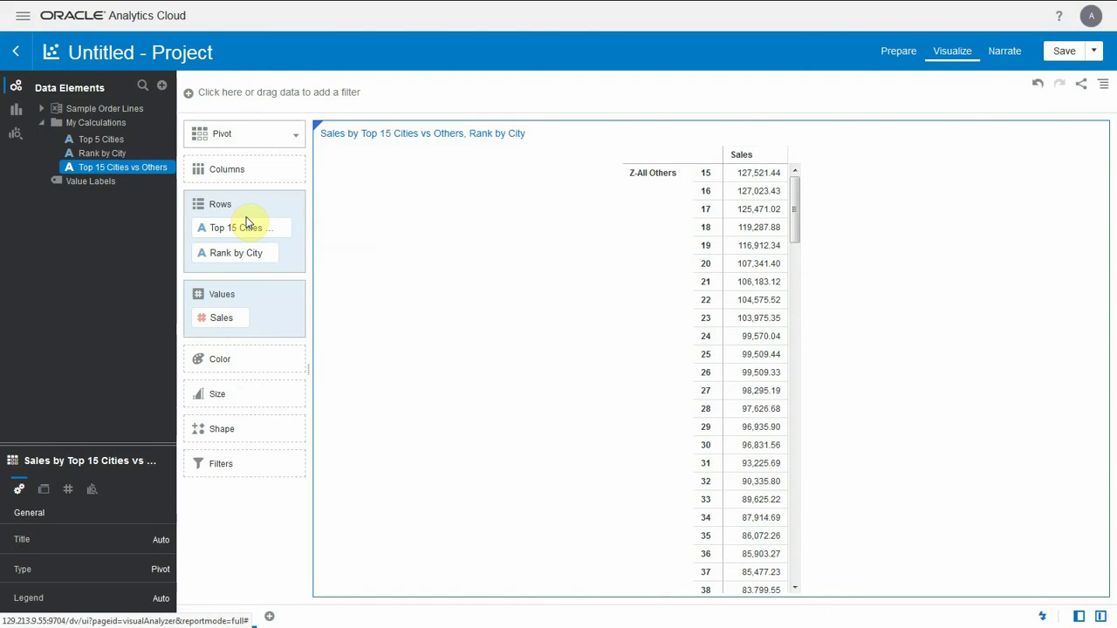
{"action": "mouse_move", "coordinate": [685, 154]}
{"action": "left_click", "coordinate": [698, 173]}
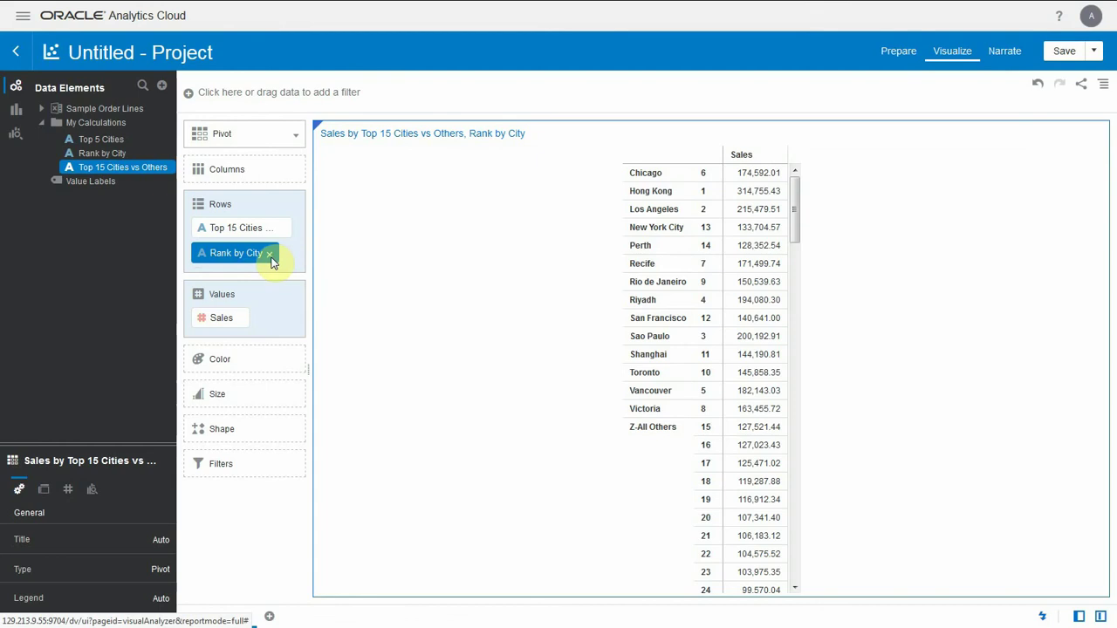
{"action": "left_click", "coordinate": [272, 253]}
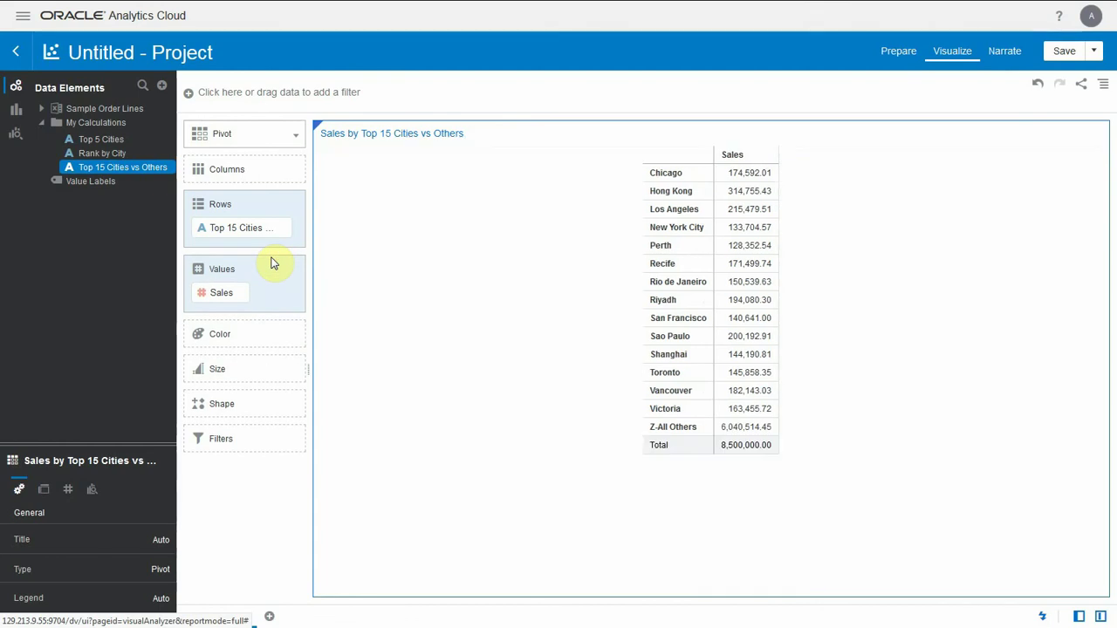
{"action": "left_click_drag", "start_coordinate": [516, 241], "coordinate": [864, 190]}
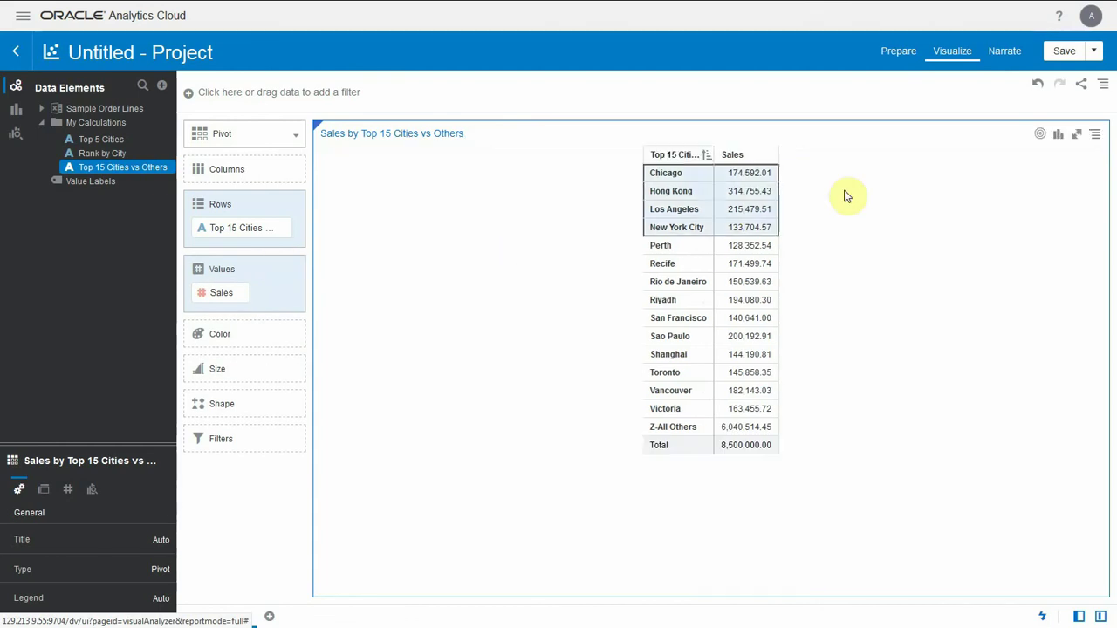
Step: Duplicate the pivot as a donut of Sales coloured by Top 15 Cities vs Others, with Z-All Others at 71.06%
{"action": "right_click", "coordinate": [864, 191]}
{"action": "left_click", "coordinate": [907, 417]}
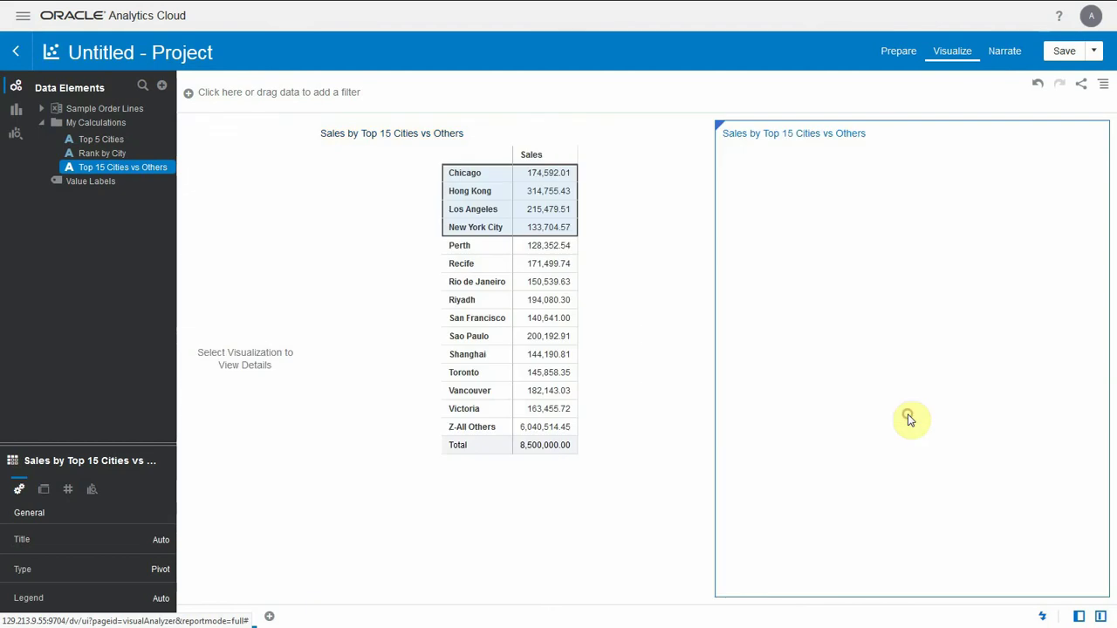
{"action": "left_click", "coordinate": [807, 255]}
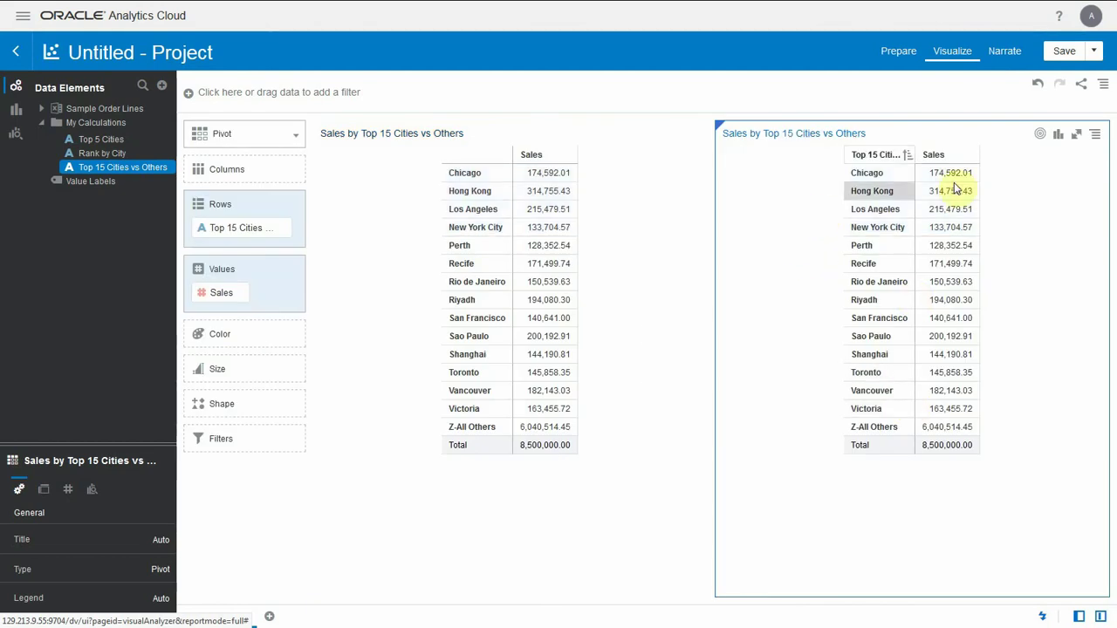
{"action": "left_click", "coordinate": [1061, 137]}
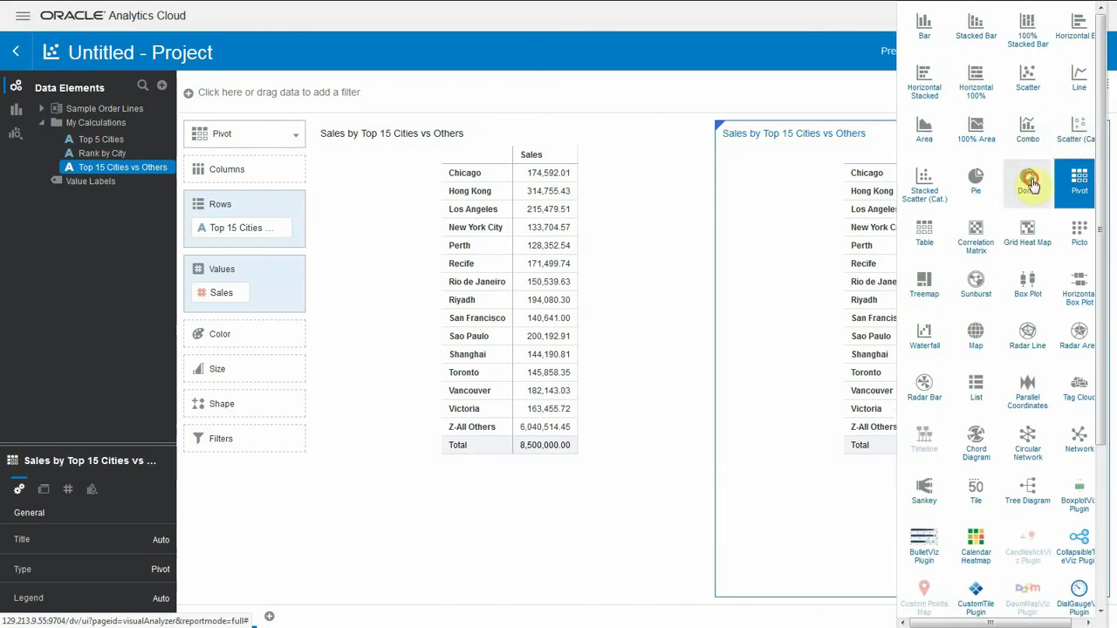
{"action": "left_click", "coordinate": [1032, 181]}
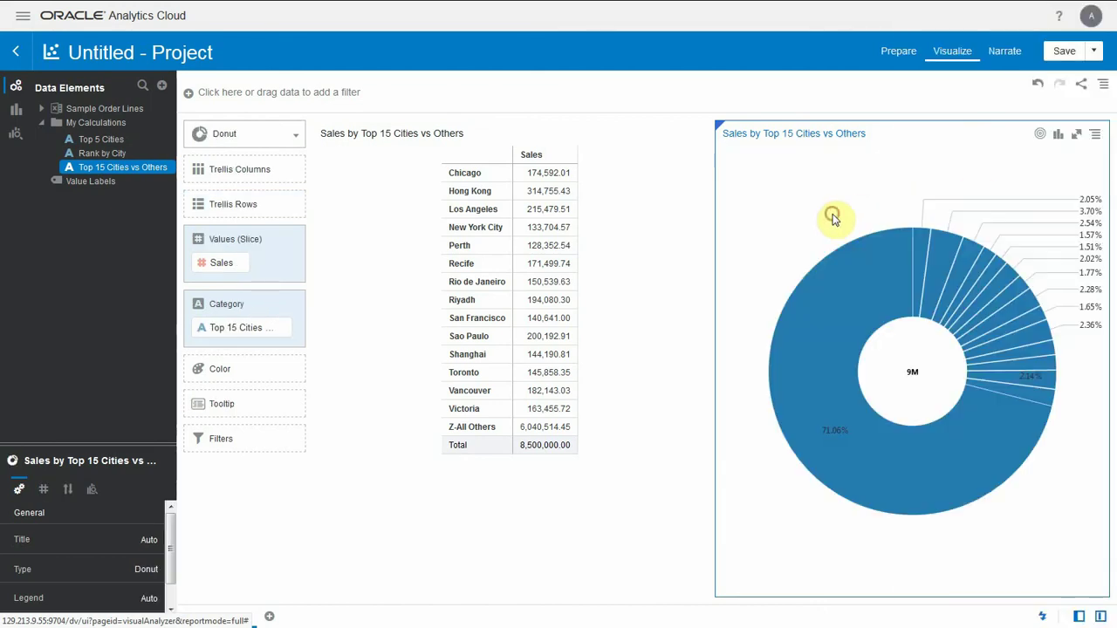
{"action": "left_click_drag", "start_coordinate": [237, 327], "coordinate": [312, 355]}
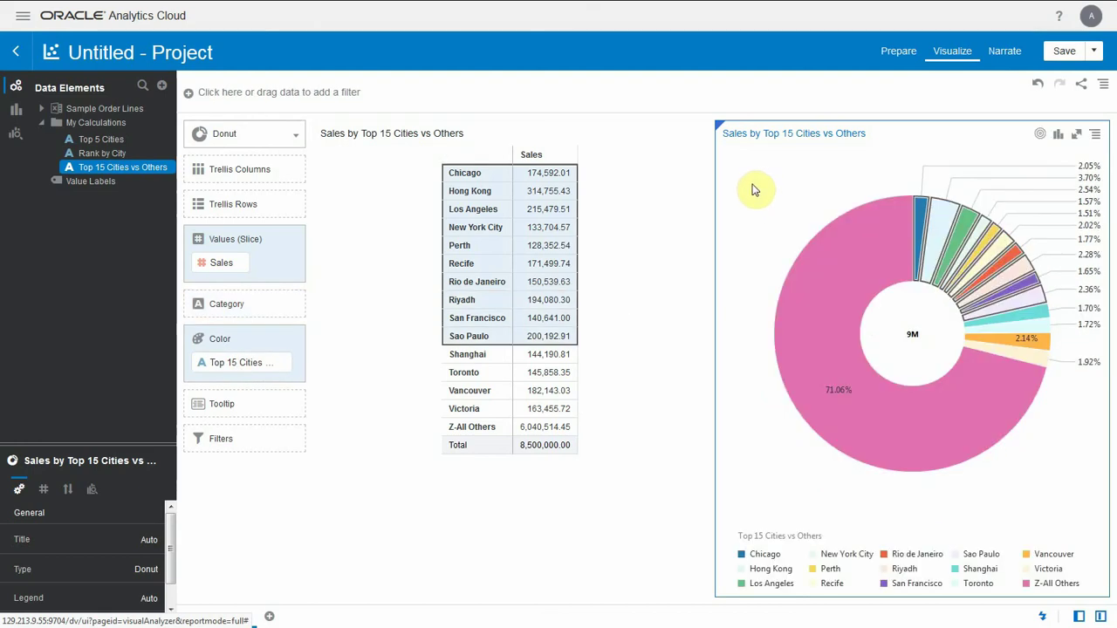
{"action": "right_click", "coordinate": [749, 186]}
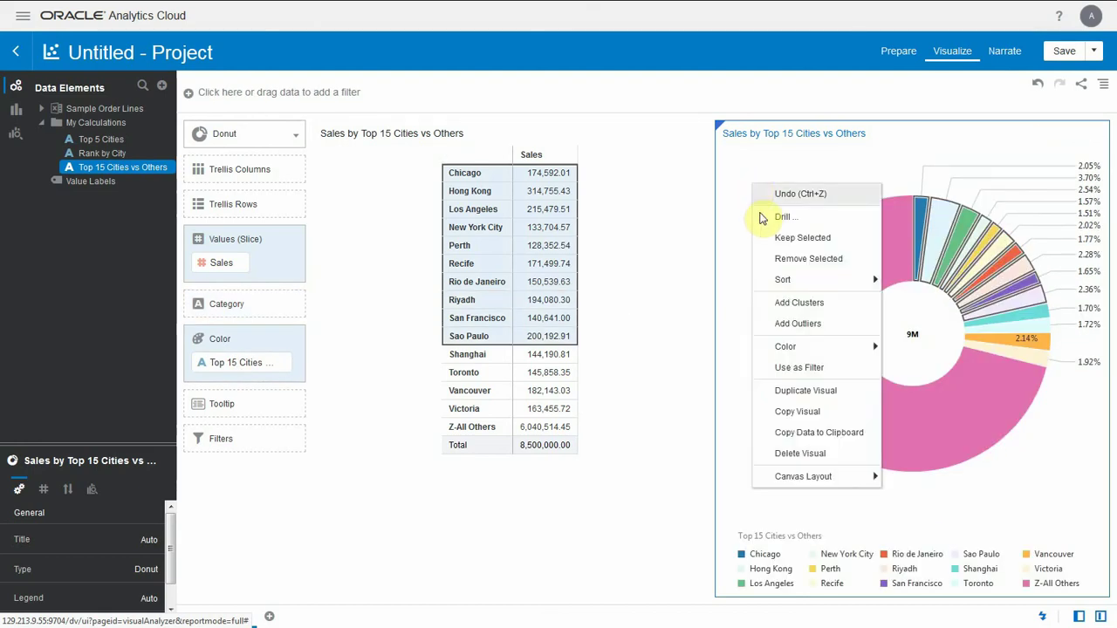
Step: Duplicate the donut beneath itself and turn the copy into a bar chart with city groups on the x-axis
{"action": "left_click", "coordinate": [805, 390]}
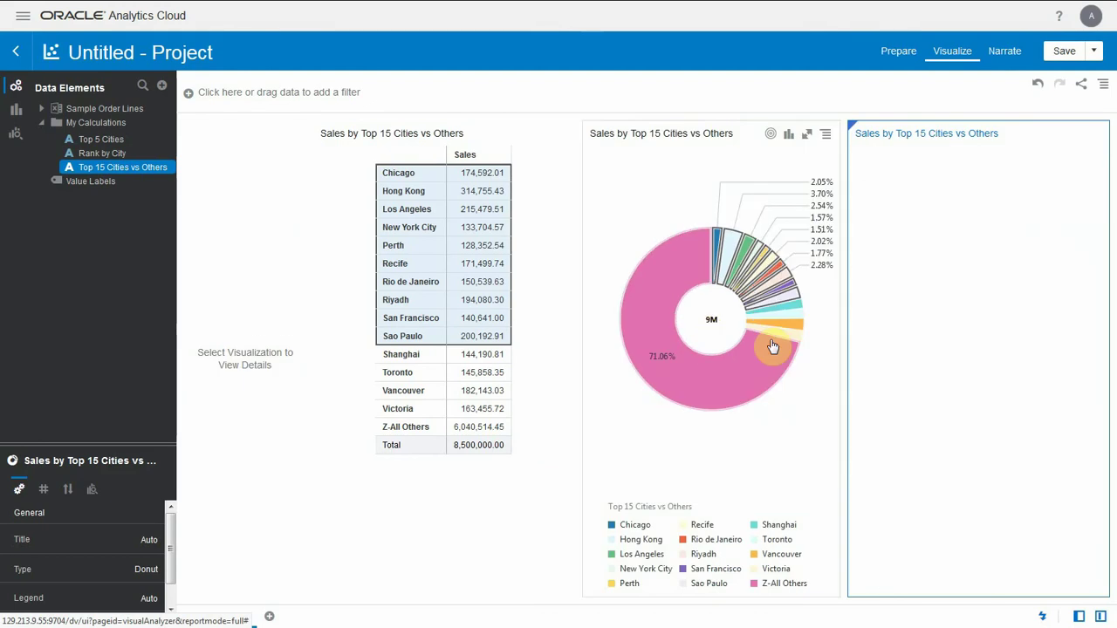
{"action": "left_click_drag", "start_coordinate": [909, 136], "coordinate": [881, 148]}
{"action": "left_click", "coordinate": [1059, 382]}
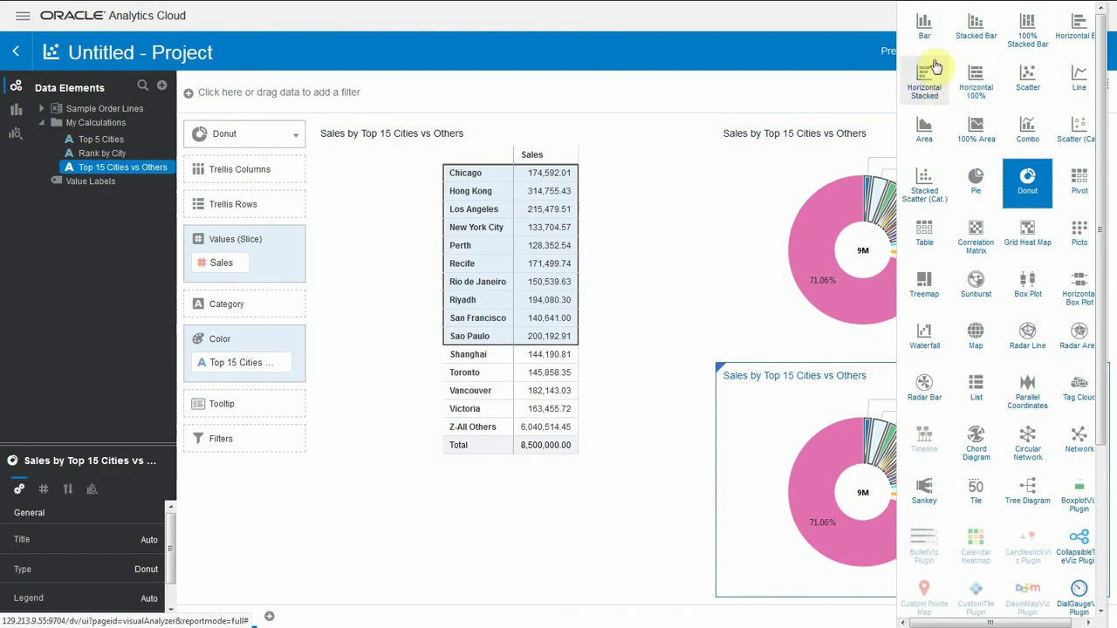
{"action": "left_click", "coordinate": [923, 24]}
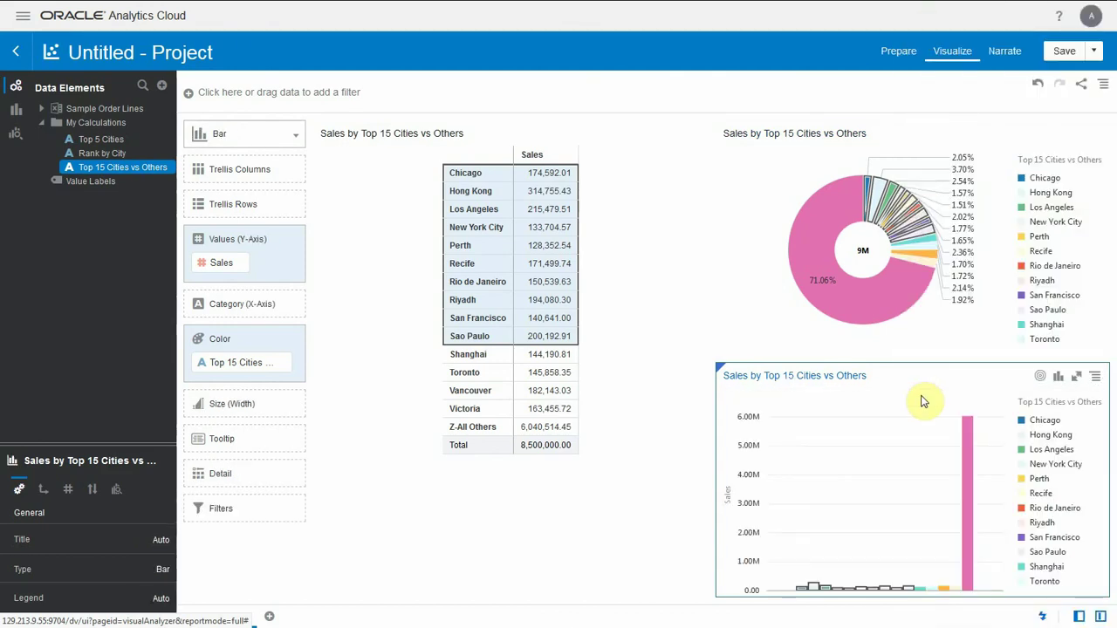
{"action": "left_click_drag", "start_coordinate": [240, 366], "coordinate": [243, 309]}
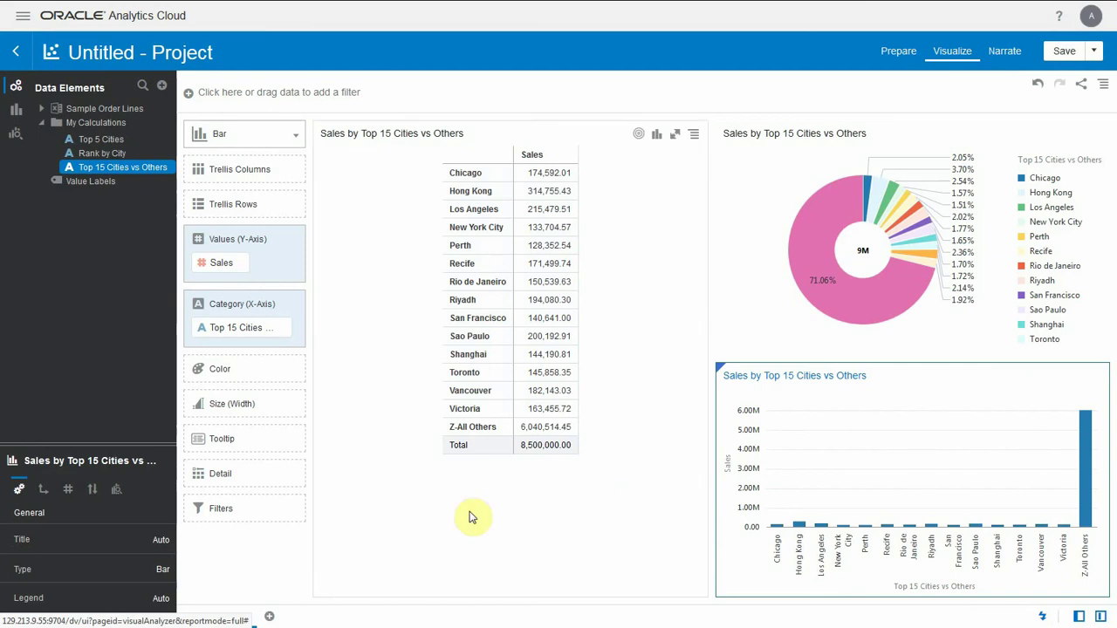
{"action": "left_click_drag", "start_coordinate": [165, 428], "coordinate": [160, 305]}
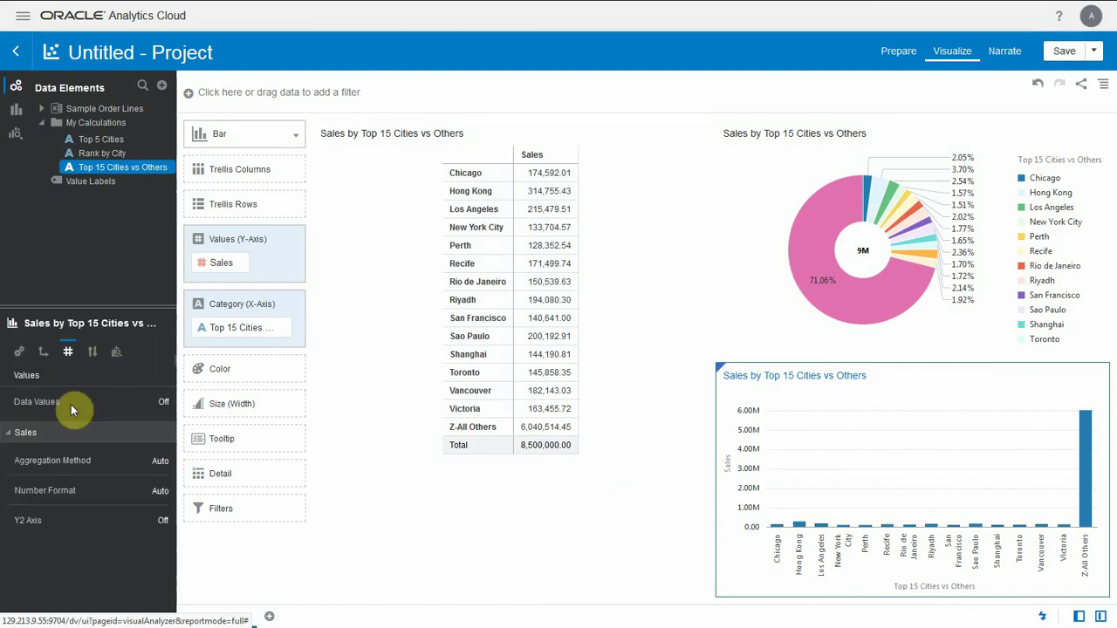
Step: Set the bar chart's Sales aggregation to Average by City, reducing Z-All Others to 50,760.63
{"action": "left_click", "coordinate": [159, 461]}
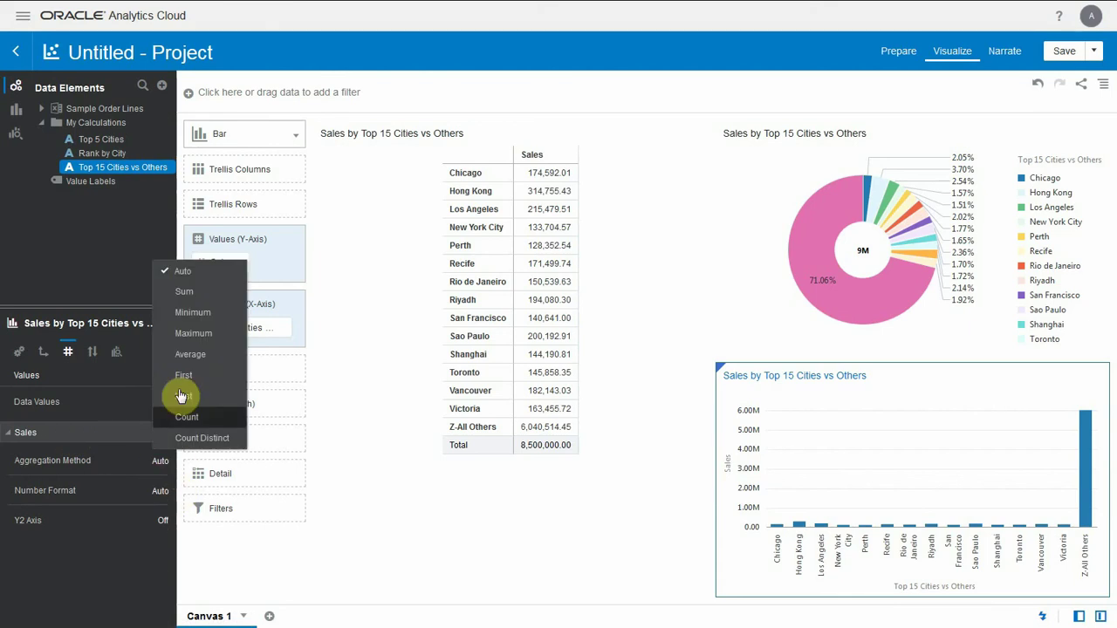
{"action": "left_click", "coordinate": [204, 358]}
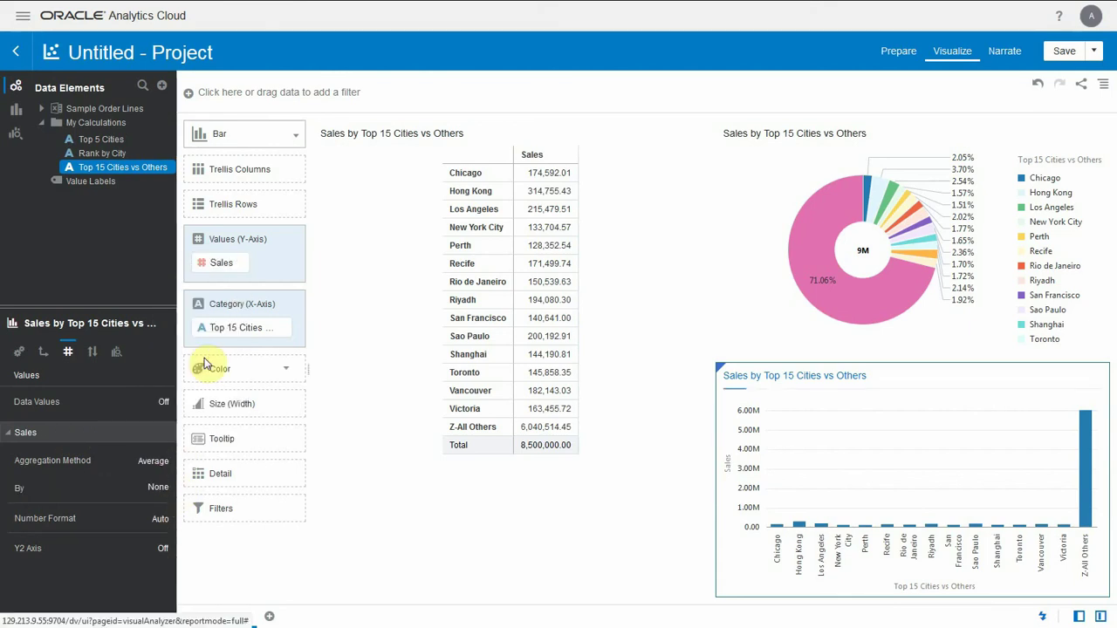
{"action": "left_click", "coordinate": [159, 490]}
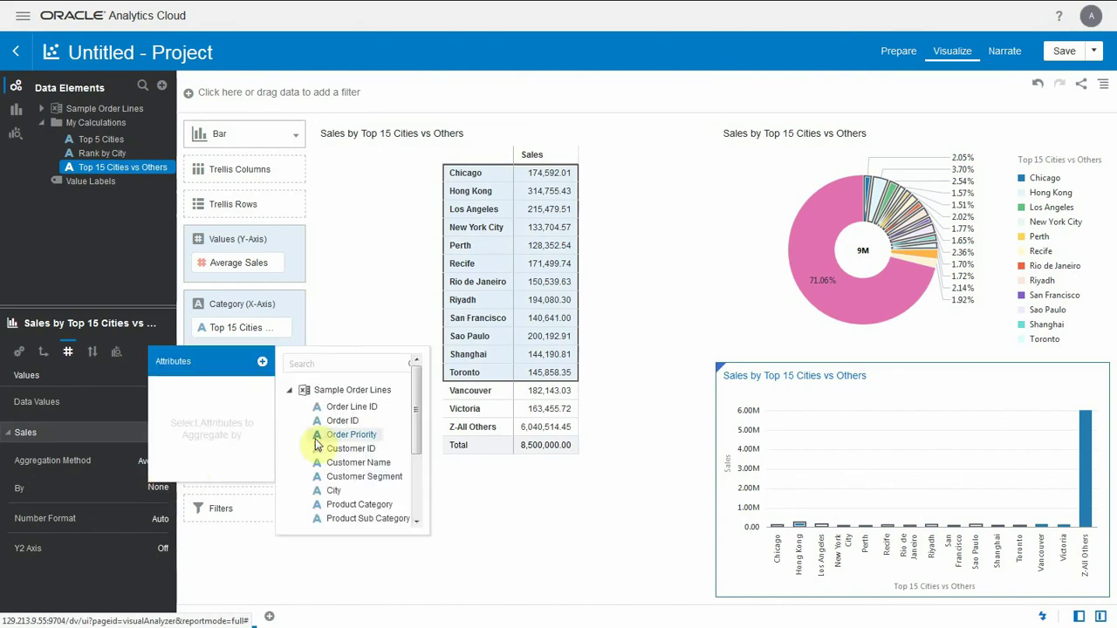
{"action": "left_click", "coordinate": [337, 491]}
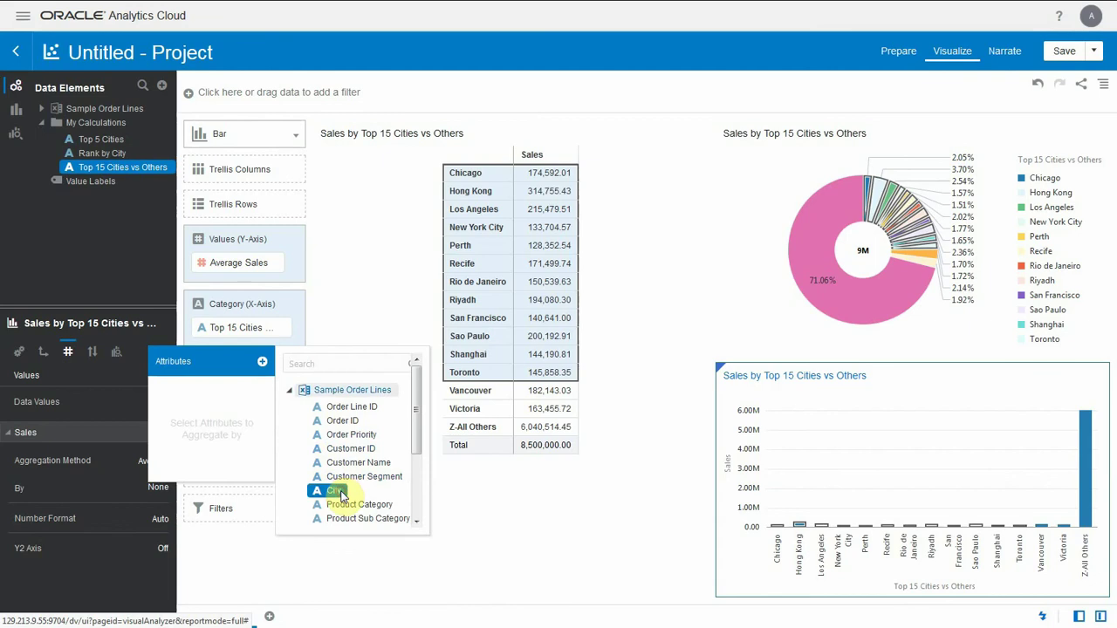
{"action": "left_click", "coordinate": [513, 522]}
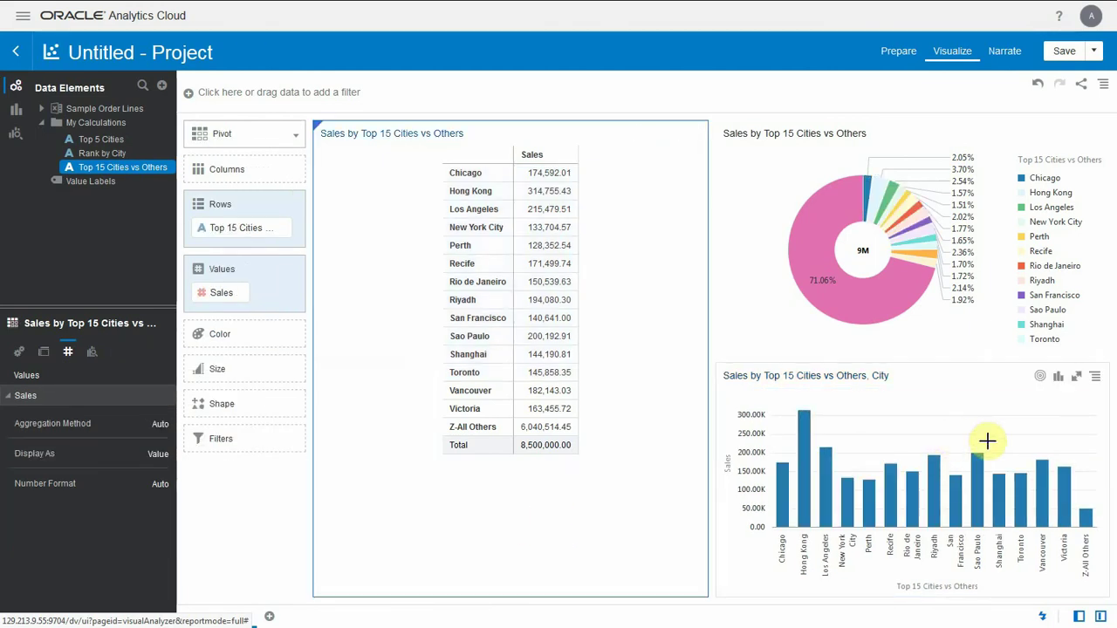
{"action": "left_click", "coordinate": [1085, 524]}
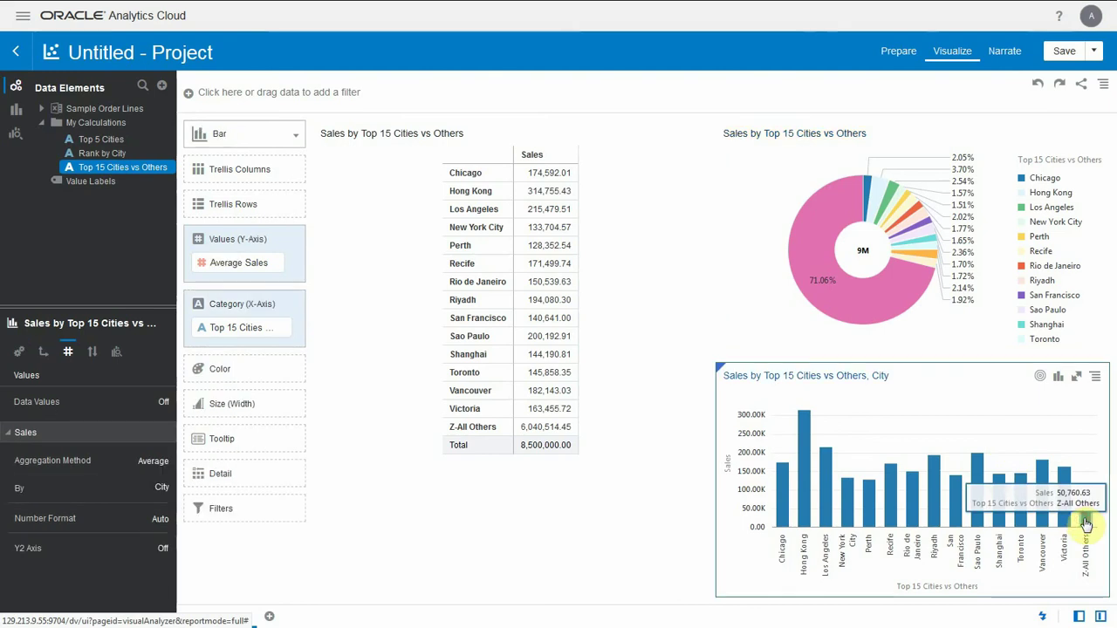